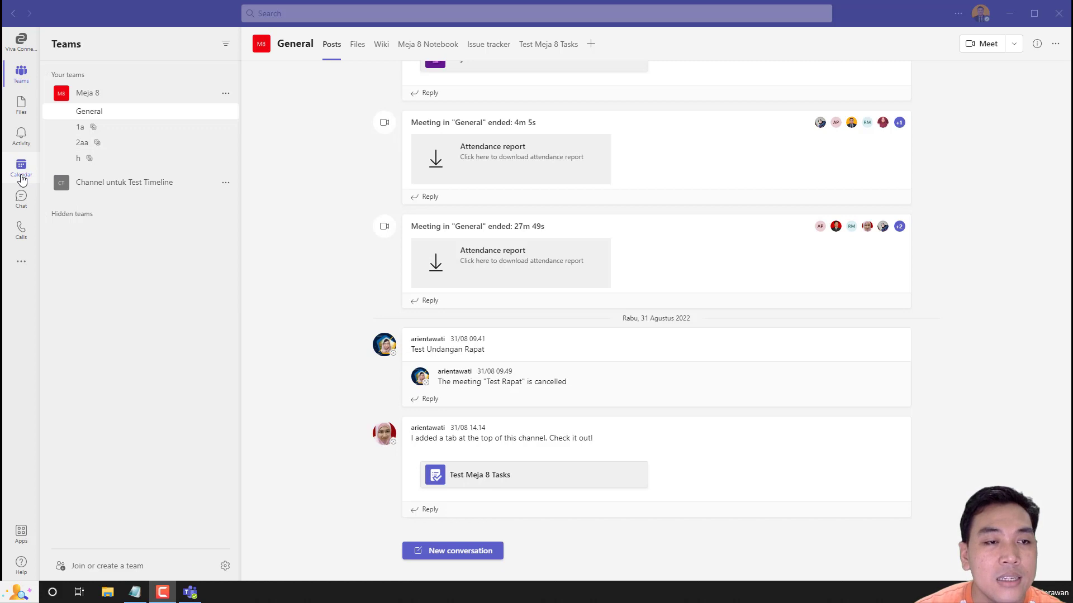
# Step: Open the calendar and look through the meetings scheduled for the 5–9 September work week
pyautogui.click(21, 166)
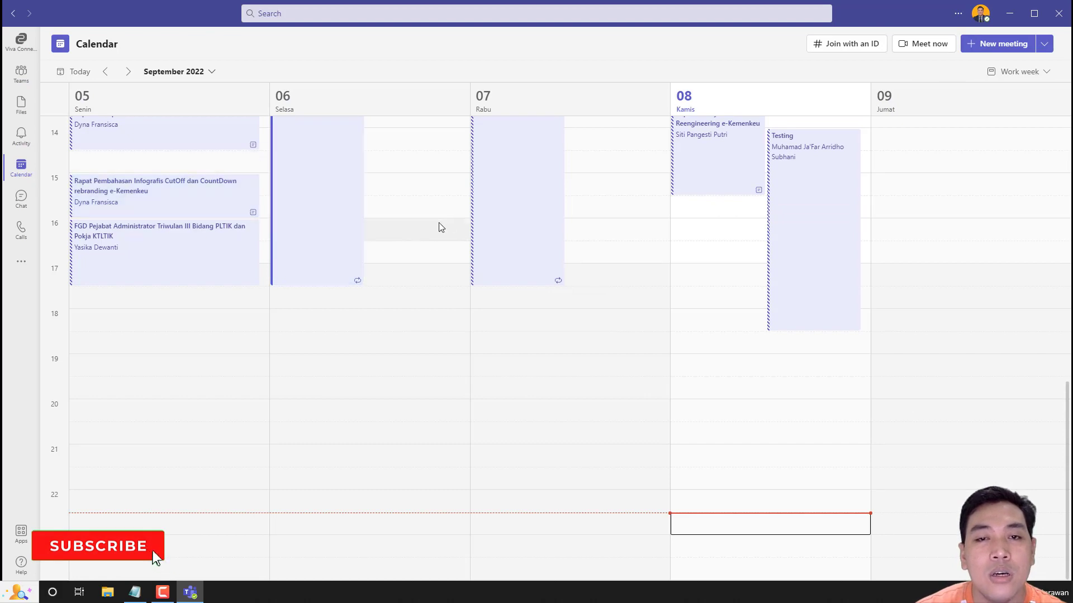
pyautogui.scroll(7, 520, 218)
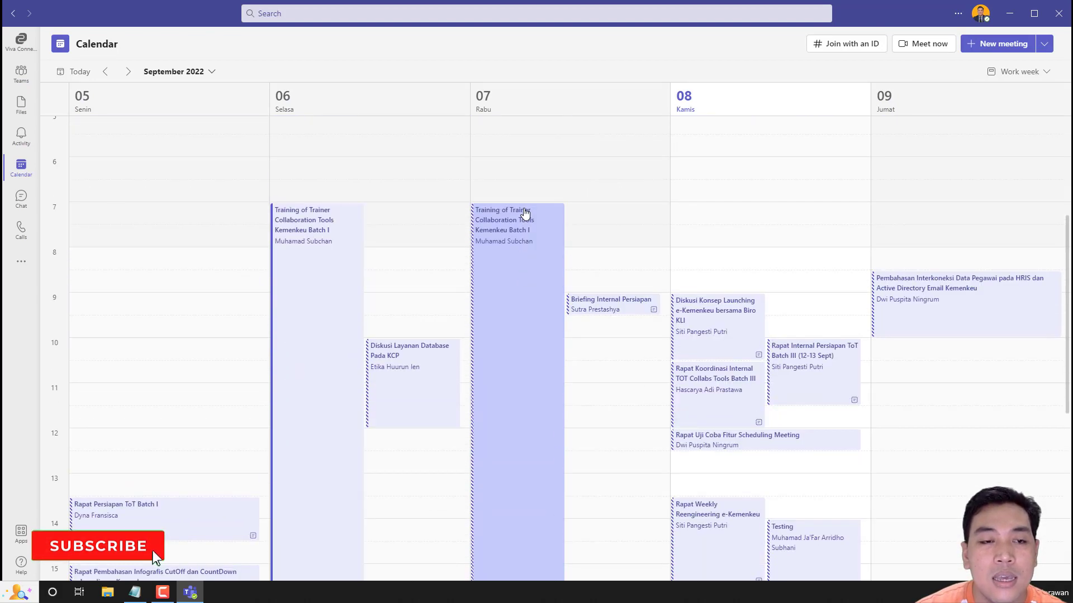
pyautogui.scroll(-5, 525, 212)
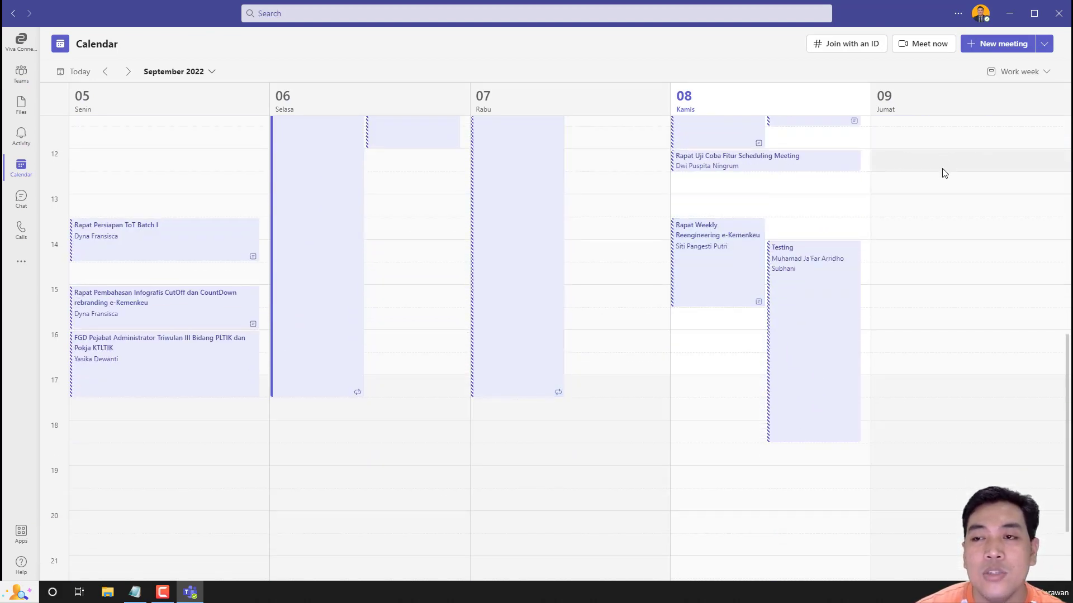
pyautogui.scroll(4, 944, 171)
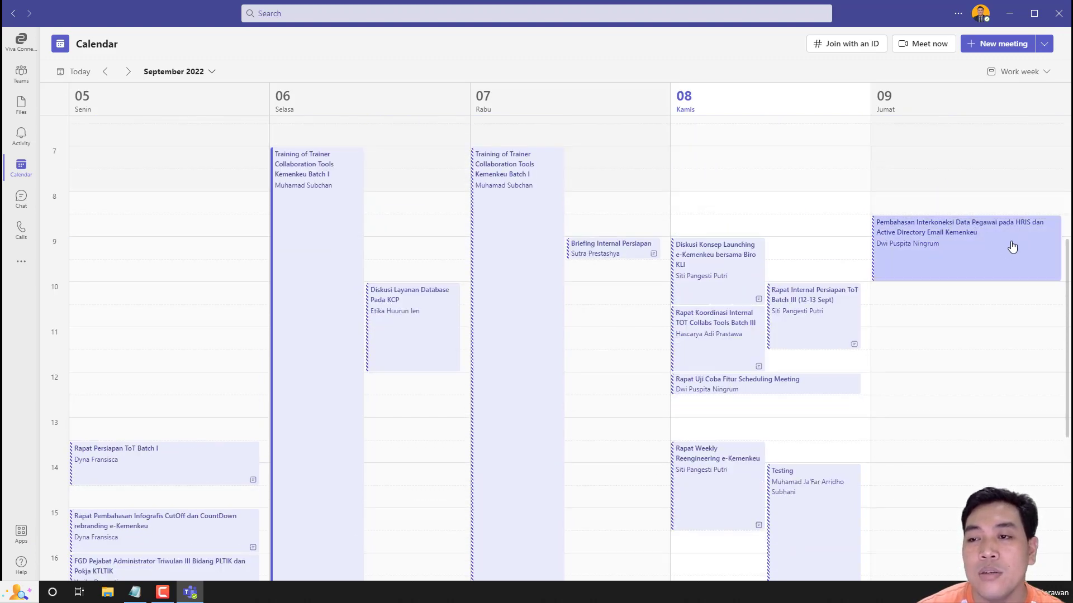
pyautogui.scroll(-3, 1006, 234)
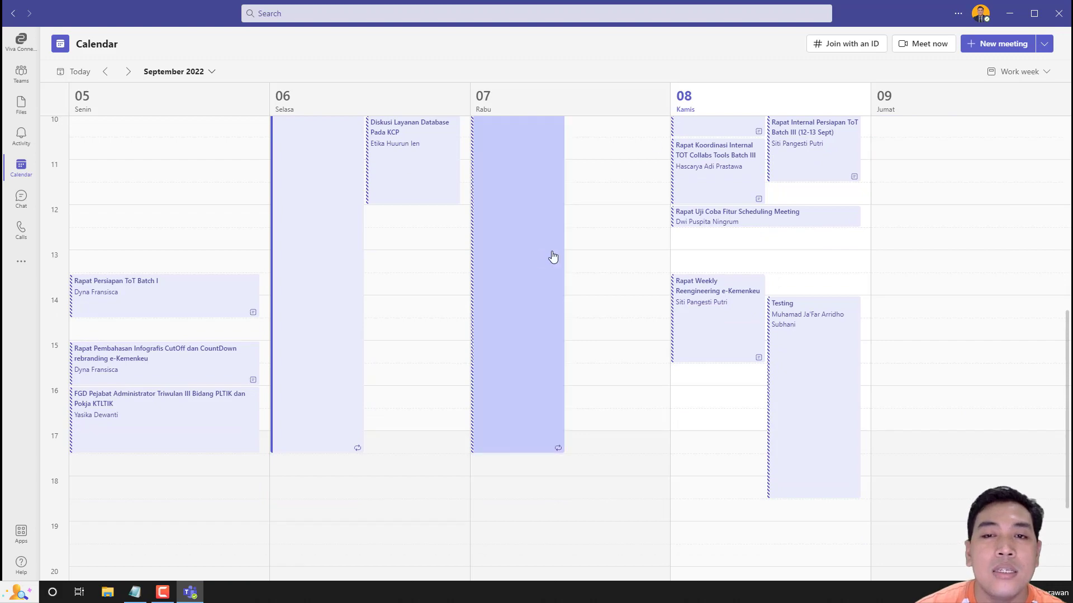
pyautogui.scroll(3, 553, 257)
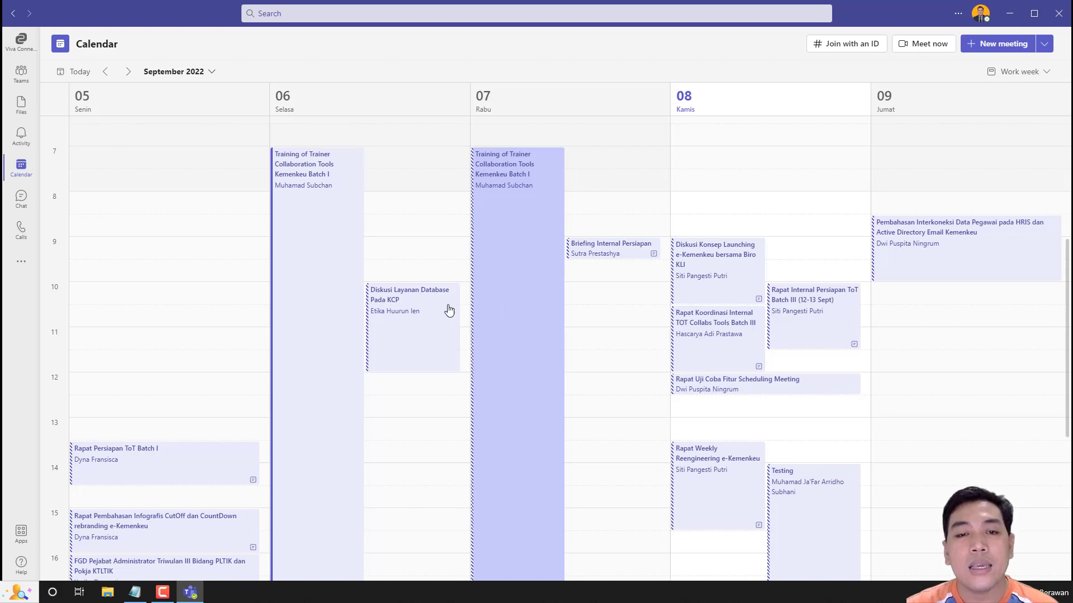
# Step: View the summaries of Tuesday's Training of Trainer meeting and Friday's Pembahasan Interkoneksi Data Pegawai meeting, closing each one
pyautogui.click(349, 316)
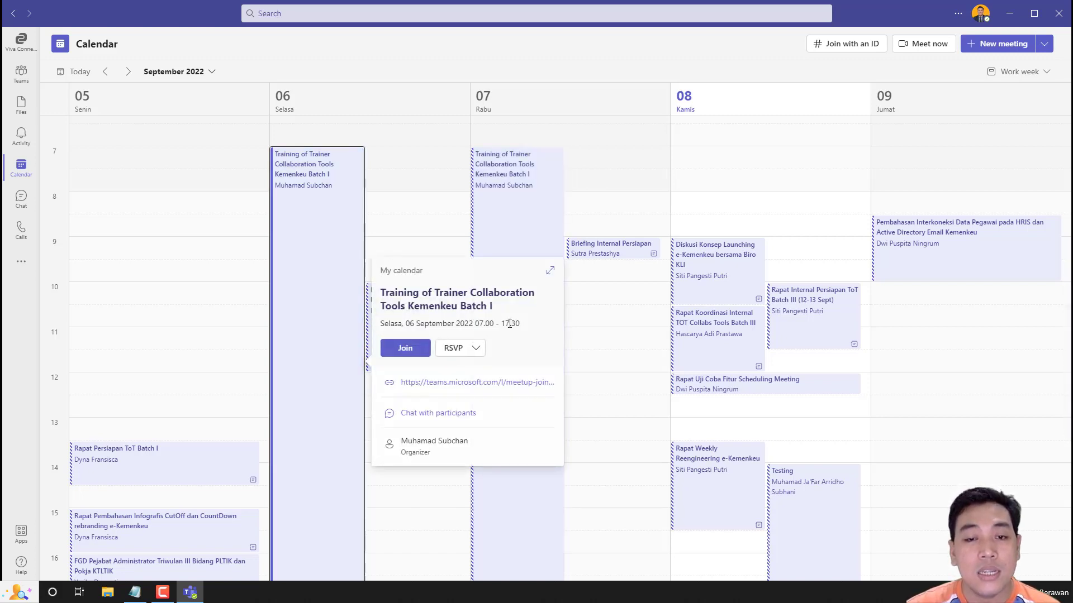
pyautogui.click(617, 405)
pyautogui.click(983, 259)
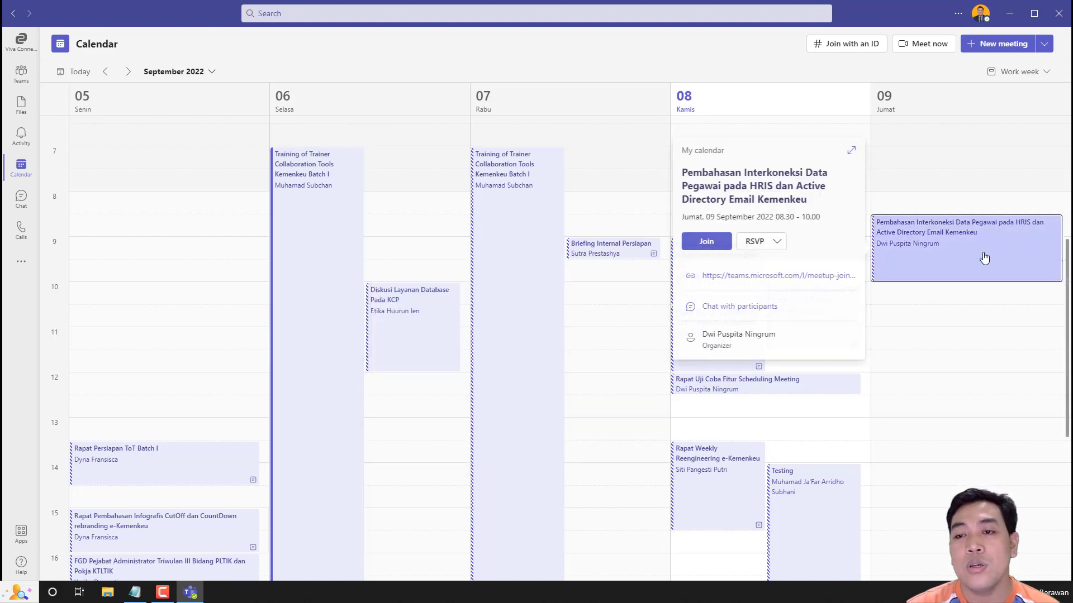
pyautogui.click(999, 167)
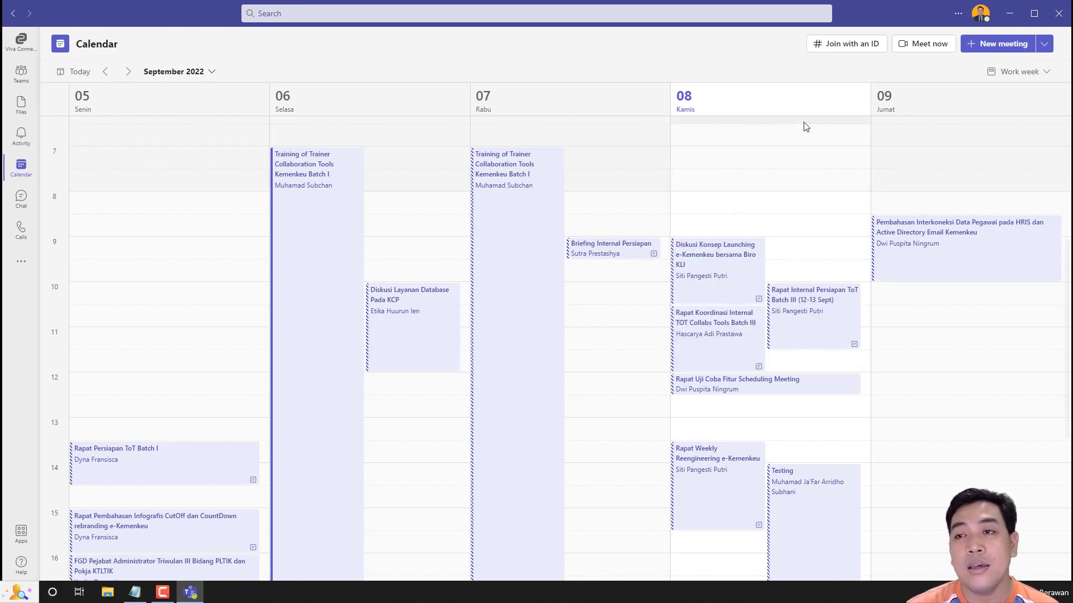
# Step: Switch the calendar display from the work week to the full Week view
pyautogui.click(1042, 69)
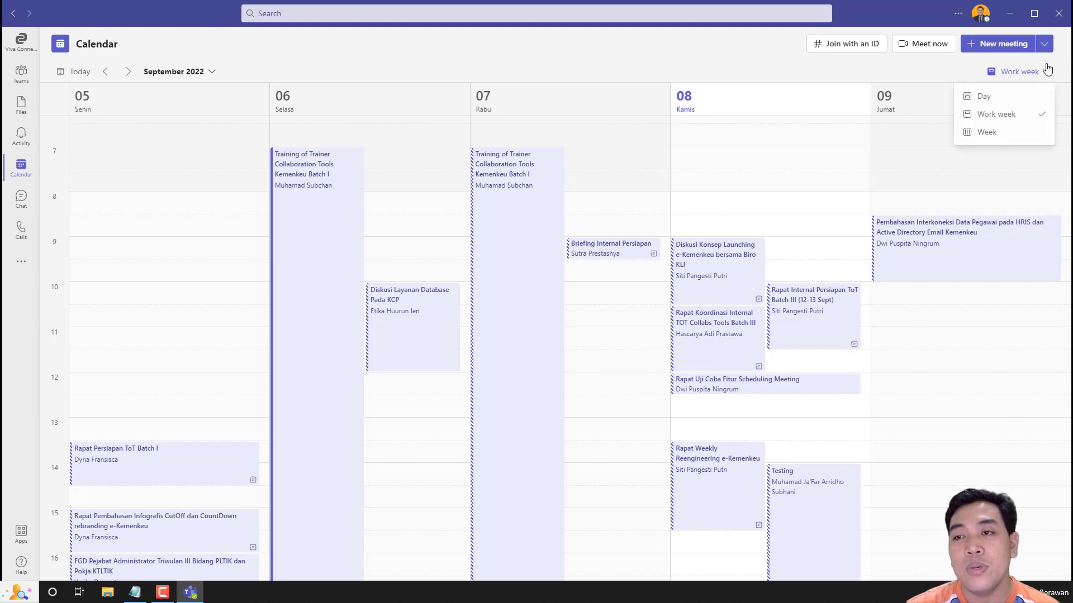
pyautogui.click(1006, 135)
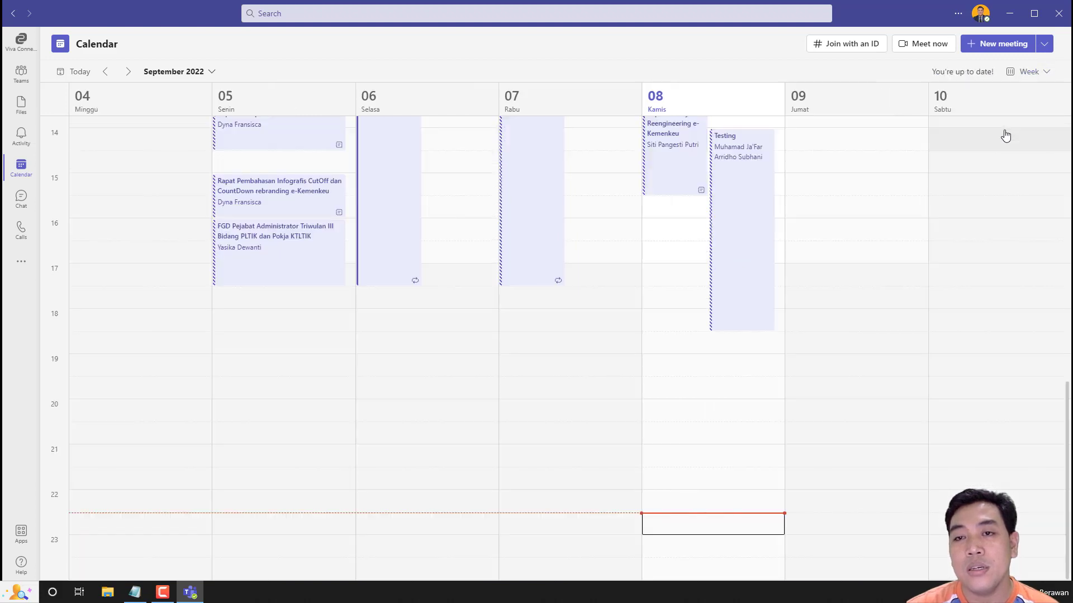
pyautogui.click(1040, 71)
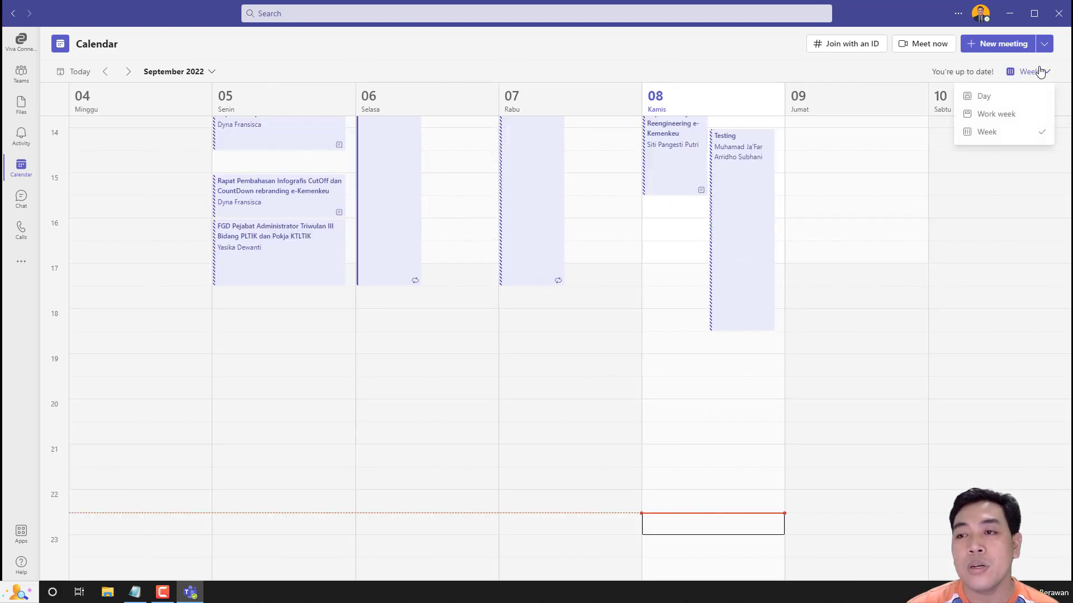
pyautogui.click(686, 52)
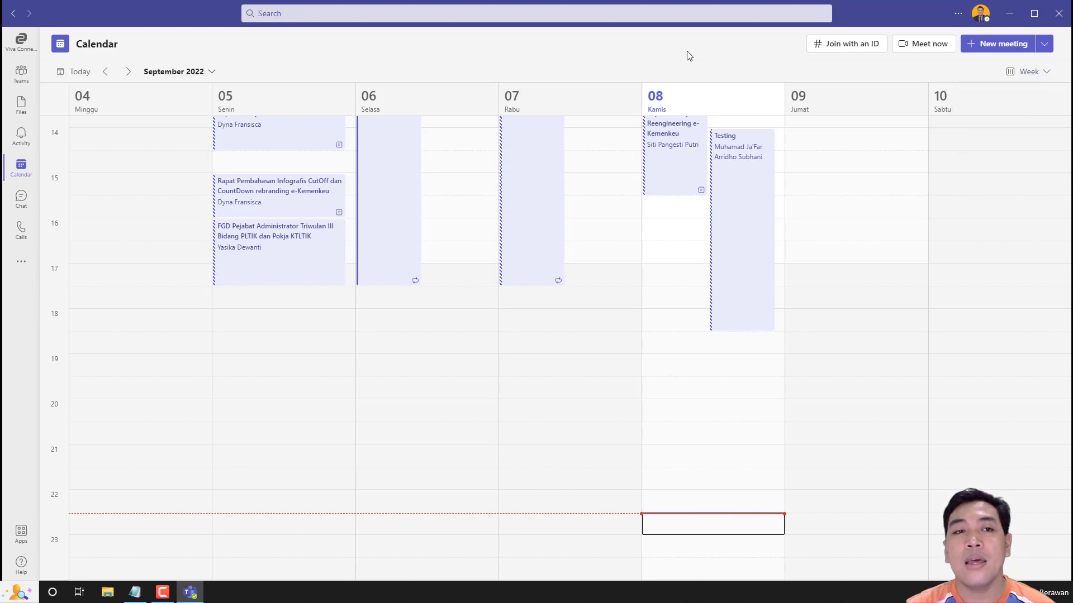
# Step: Browse to the week of 26 August 2022 with the date picker and return to today, 8 September 2022
pyautogui.click(182, 71)
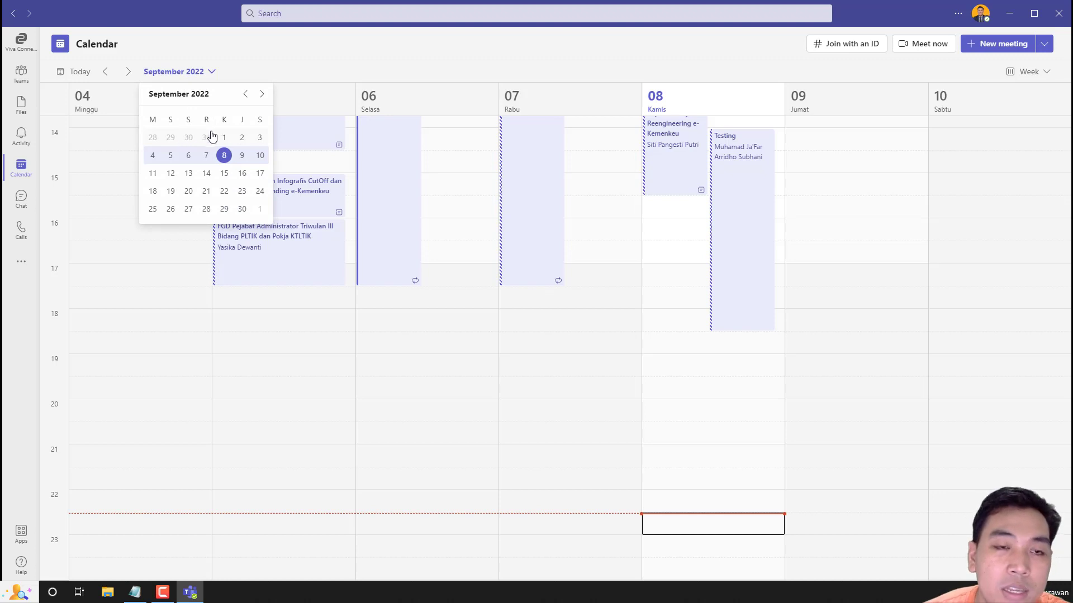
pyautogui.click(246, 94)
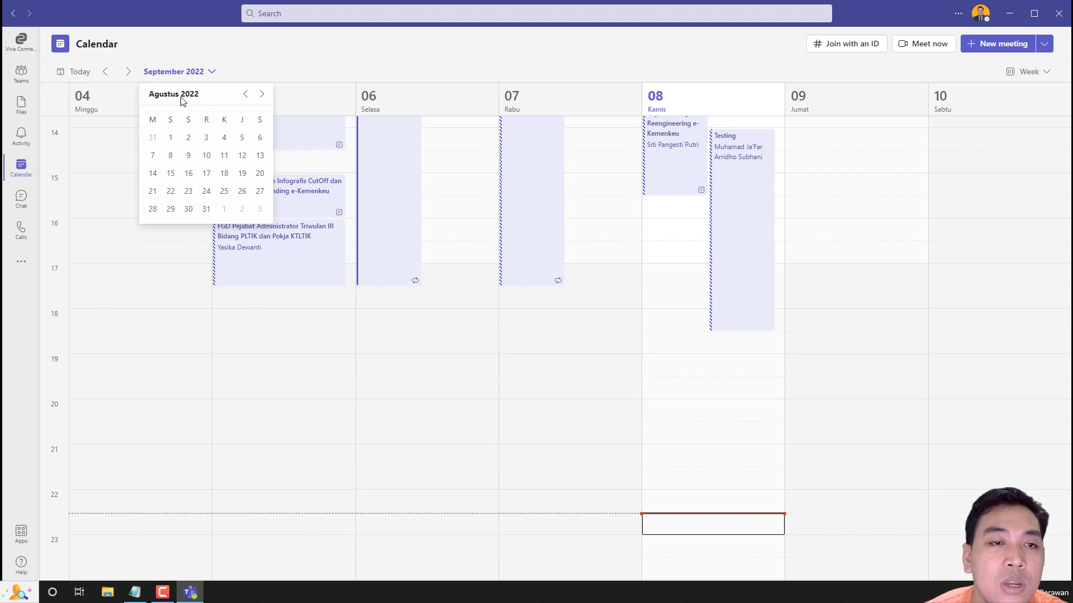
pyautogui.click(243, 191)
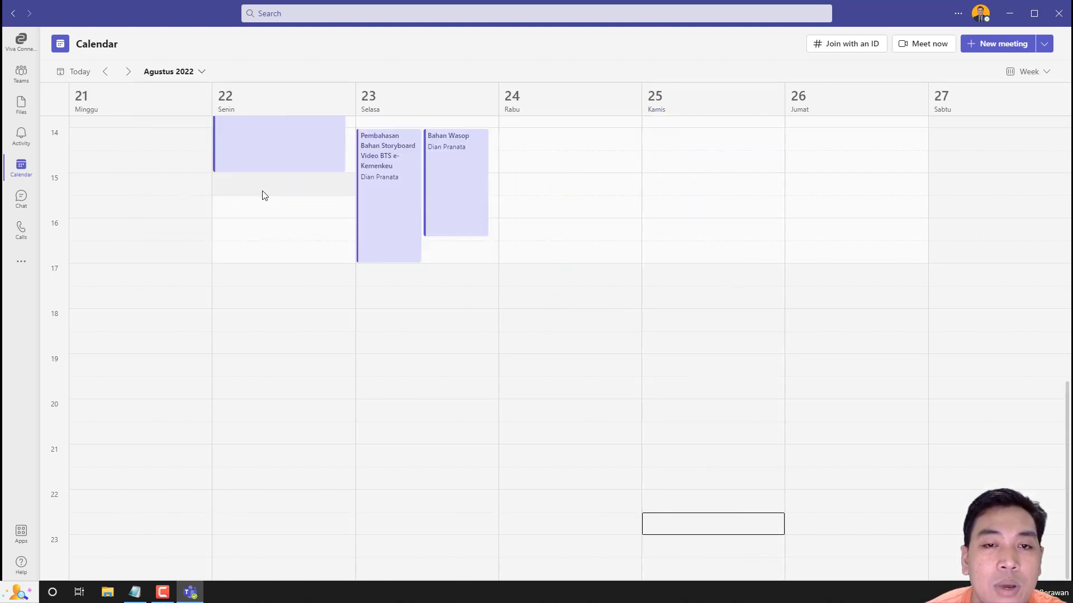
pyautogui.click(181, 73)
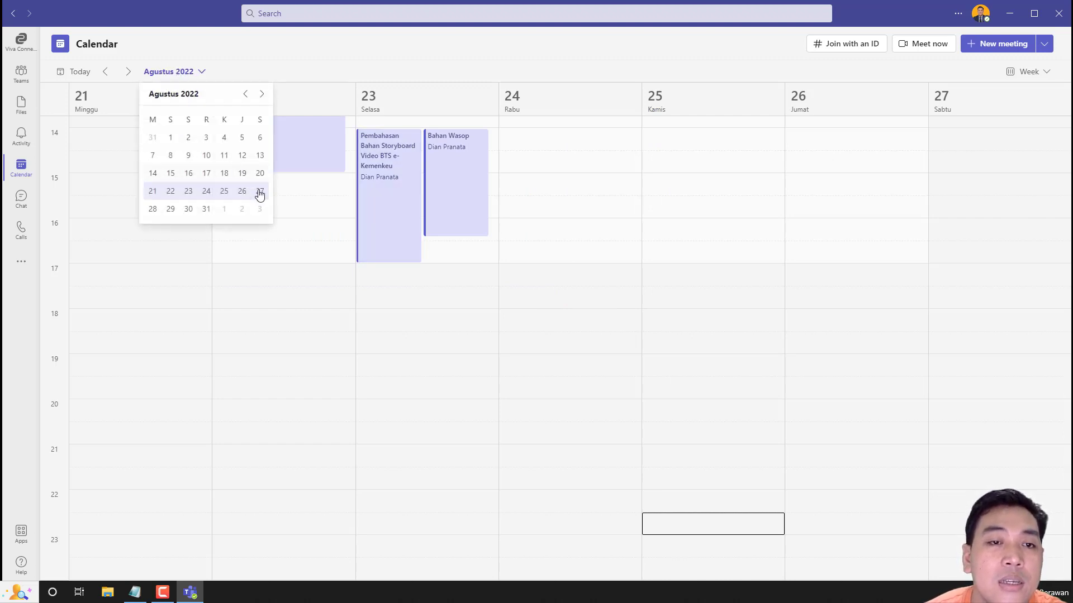
pyautogui.click(261, 93)
pyautogui.click(225, 156)
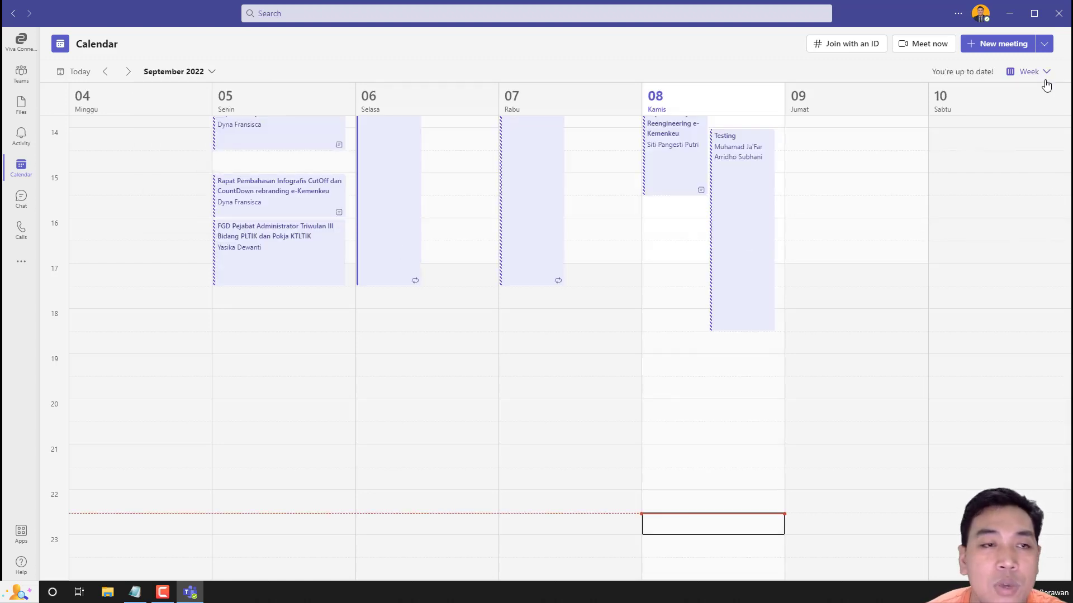
pyautogui.click(87, 77)
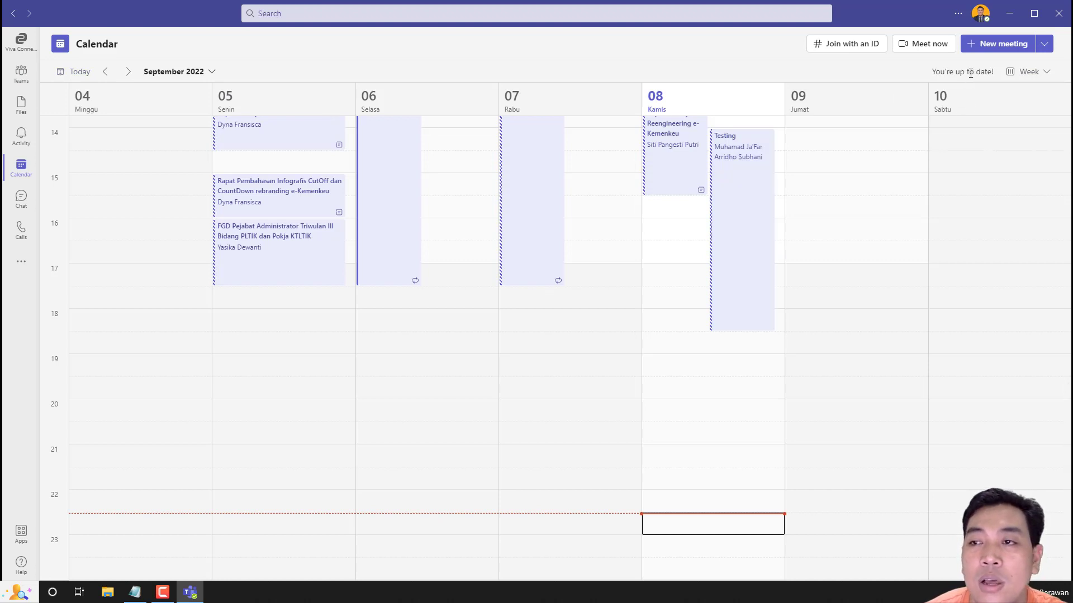
# Step: Keep the calendar in Week view and view the available types of new meeting without choosing one
pyautogui.click(1030, 72)
pyautogui.click(1012, 139)
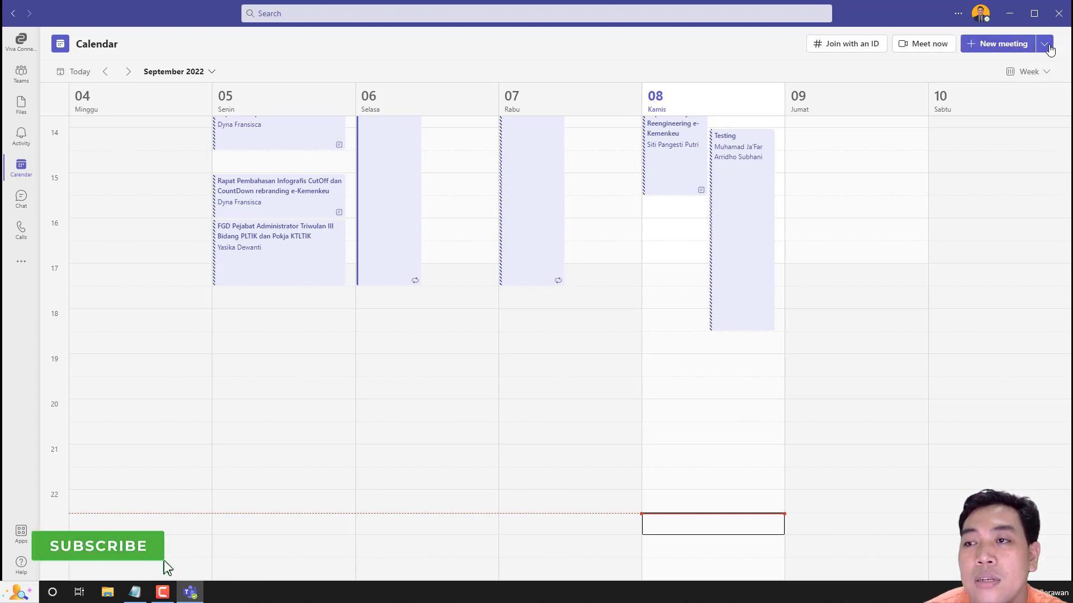
pyautogui.click(1046, 46)
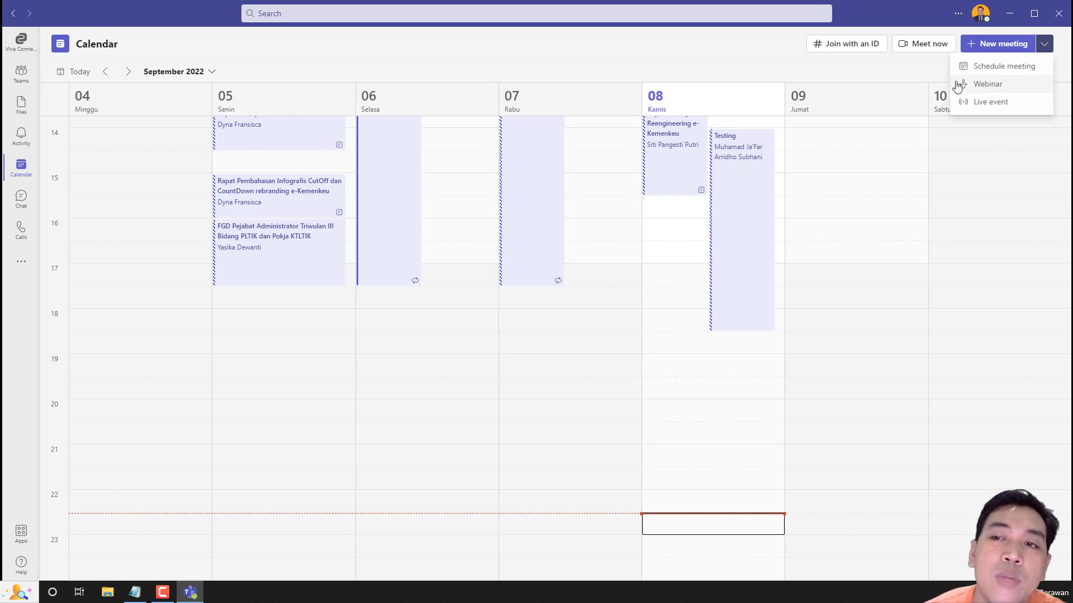
pyautogui.click(729, 52)
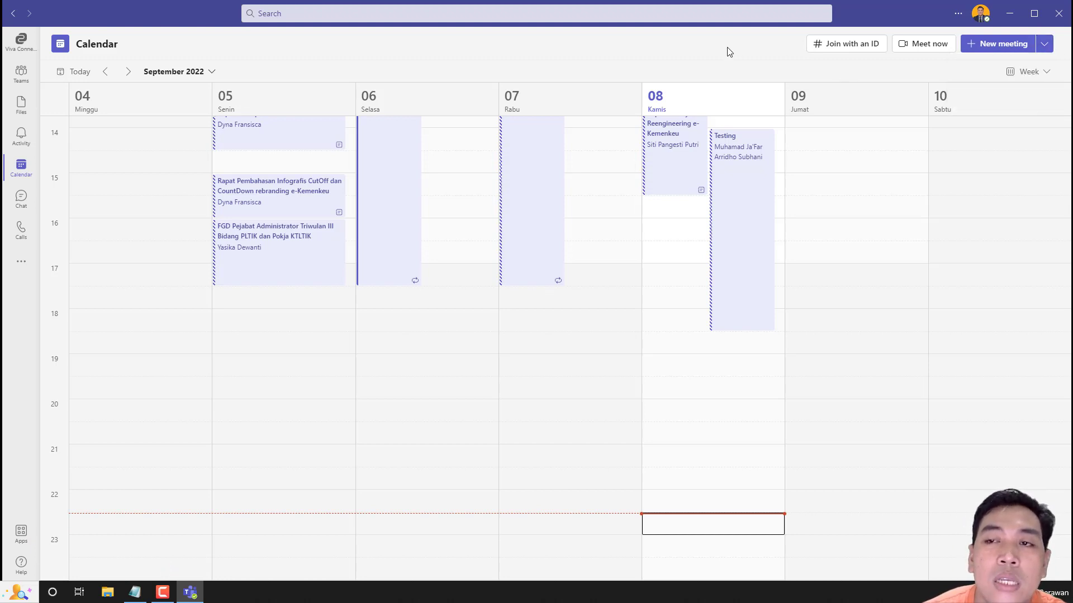
# Step: View the summary of the Testing meeting on 8 September and its RSVP choices without responding
pyautogui.click(747, 231)
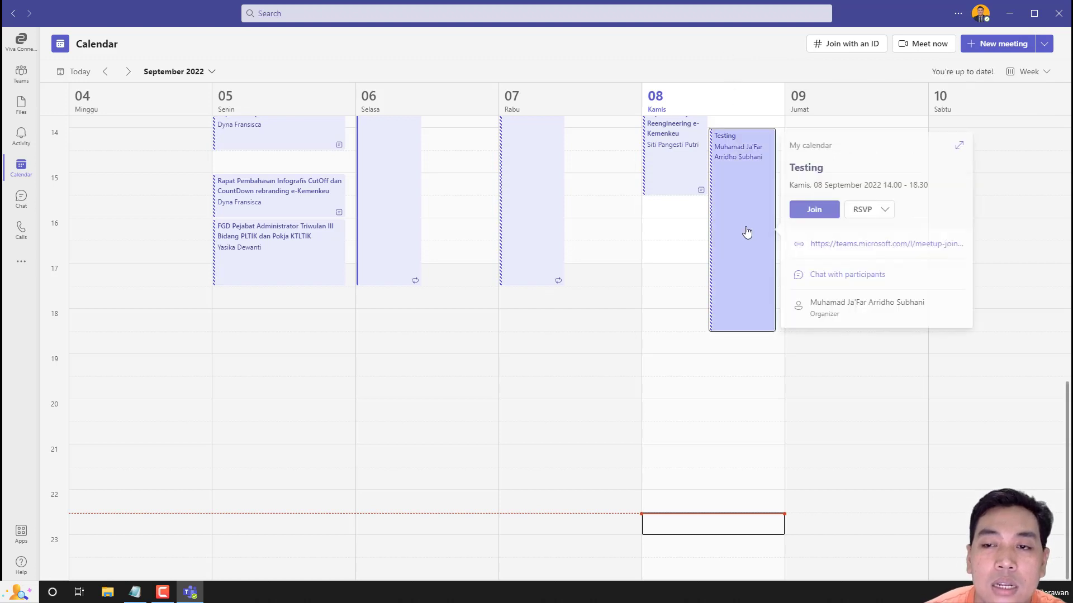
pyautogui.click(878, 211)
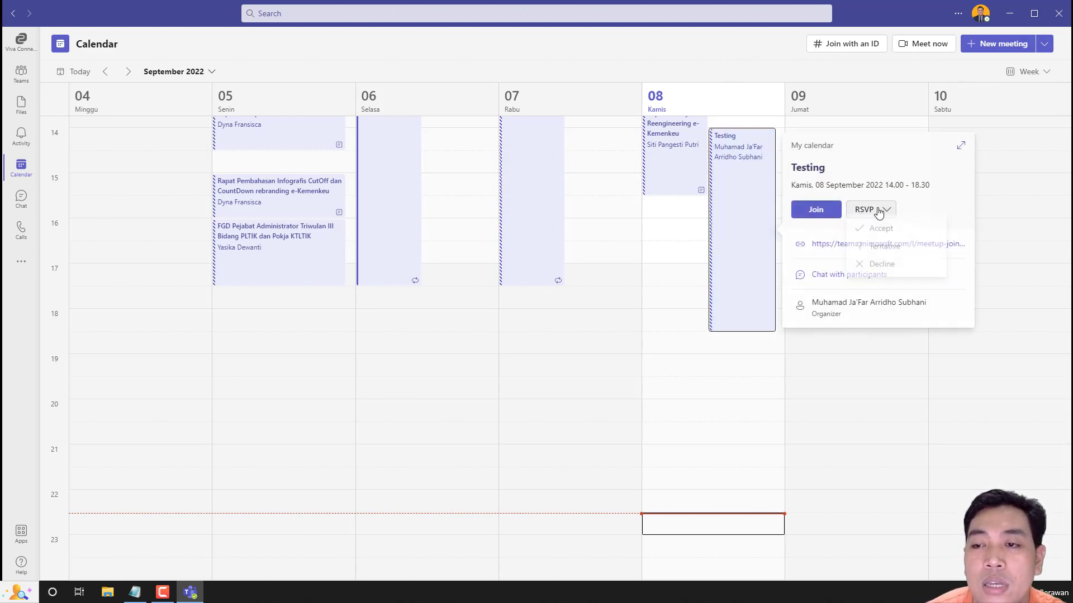
pyautogui.click(950, 200)
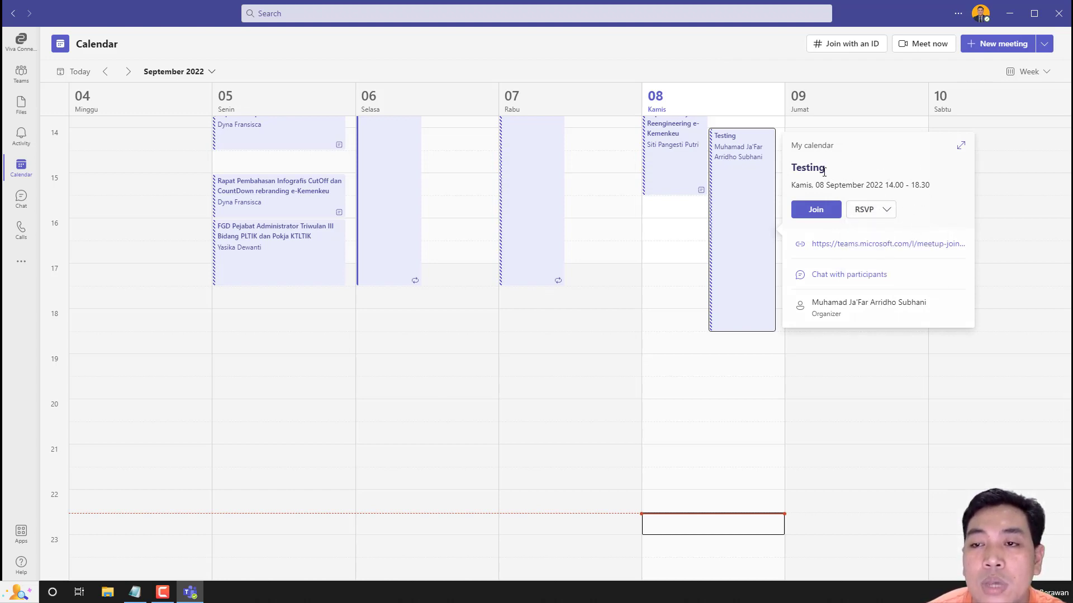
# Step: Open the Testing meeting's full details, examine its meeting ID and passcode, and return to the calendar
pyautogui.click(960, 147)
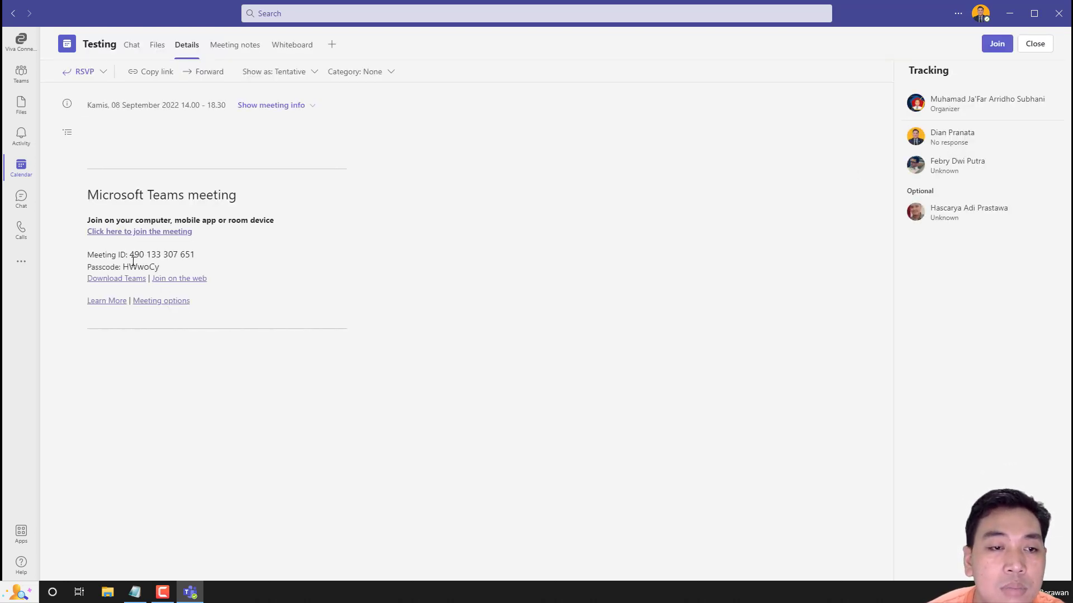
pyautogui.moveTo(156, 255); pyautogui.dragTo(125, 269)
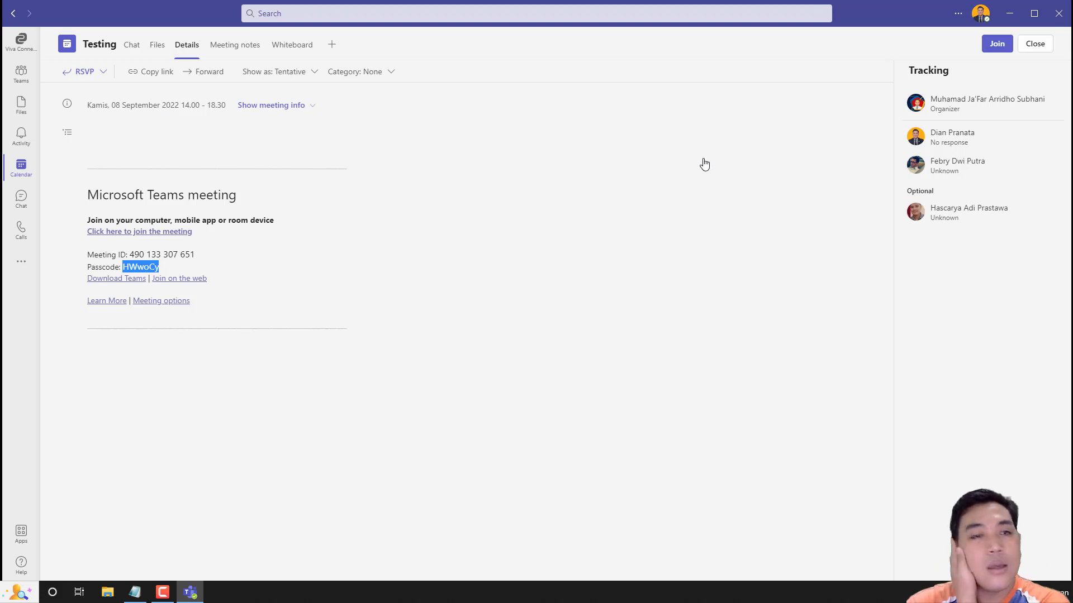
pyautogui.click(21, 167)
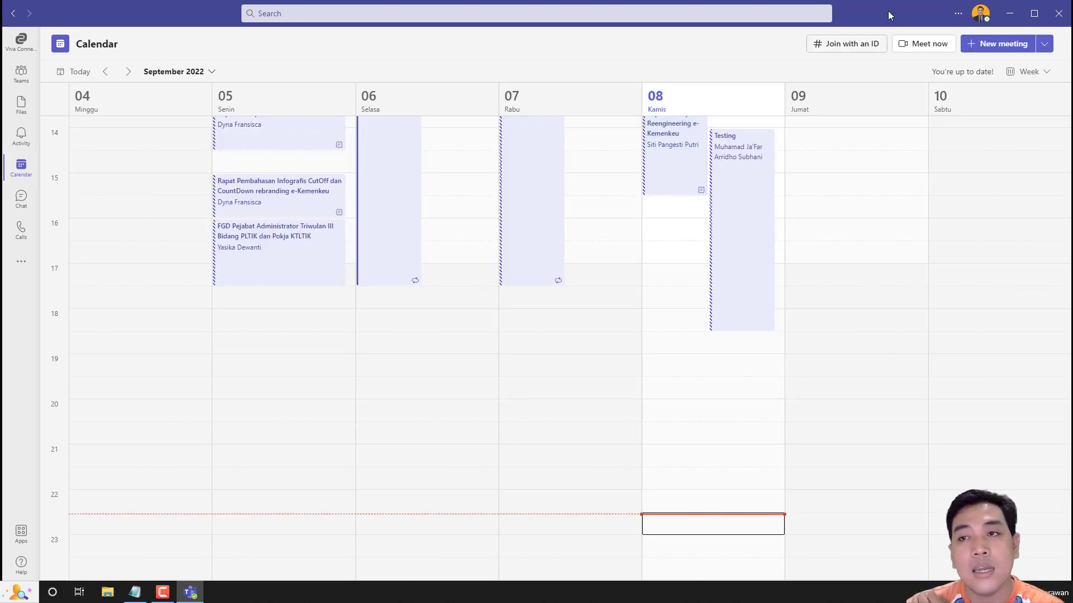
# Step: Check the option to join with a meeting ID and the new meeting types, leaving both without a choice
pyautogui.click(870, 49)
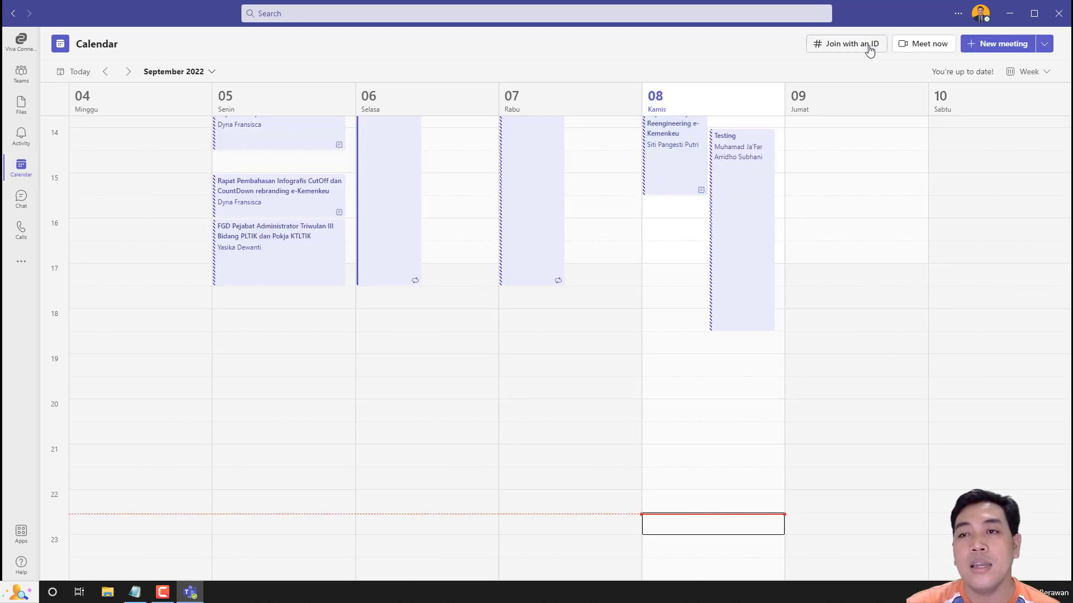
pyautogui.click(762, 39)
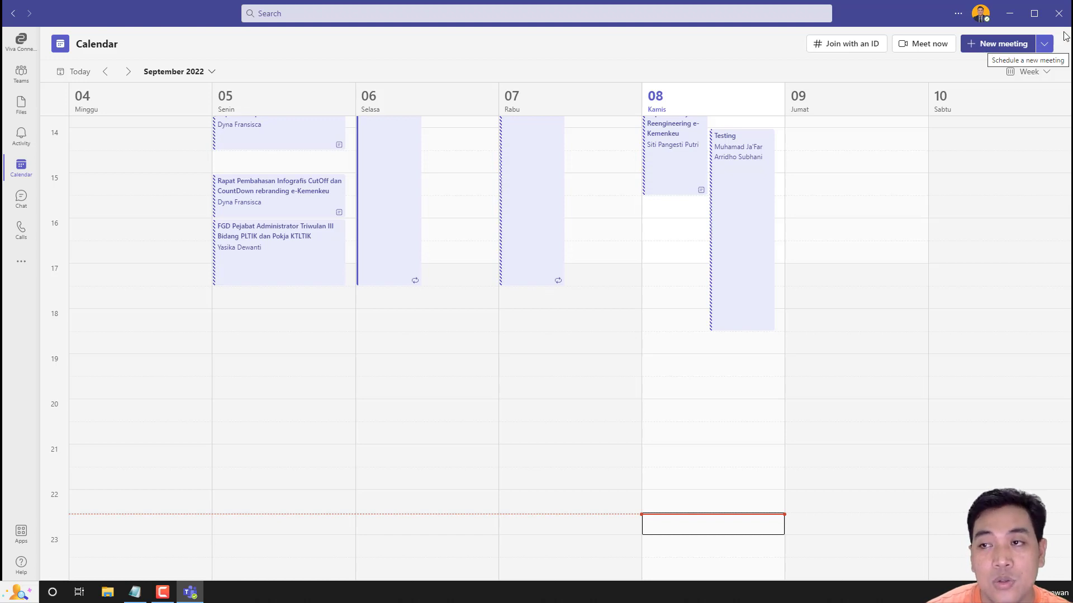
pyautogui.click(1050, 47)
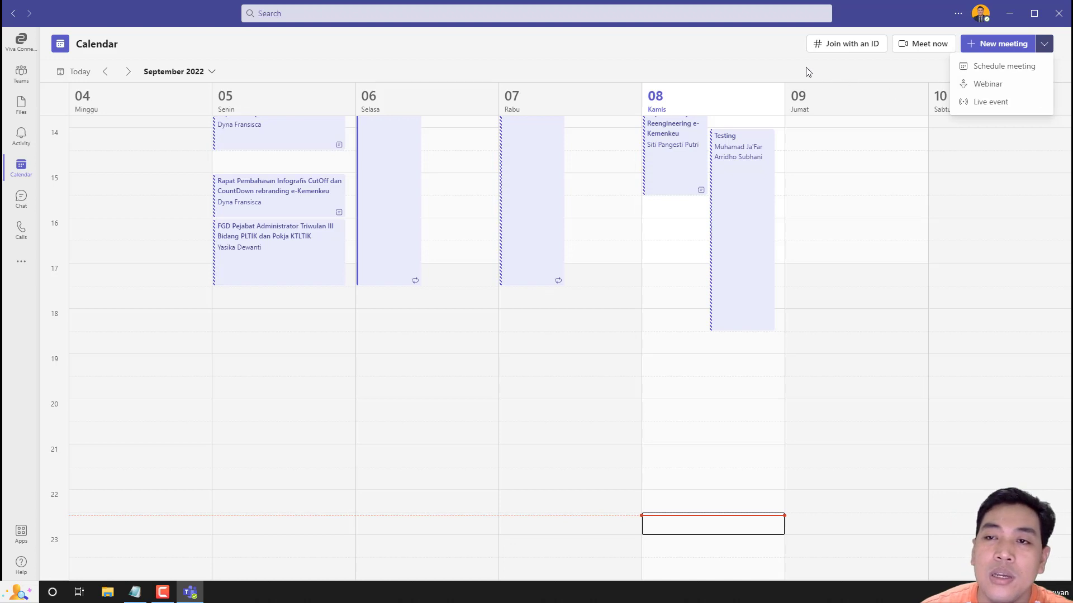
pyautogui.click(781, 56)
# Step: Open a blank new meeting form from an evening slot on 8 September and return to the calendar without saving
pyautogui.doubleClick(707, 504)
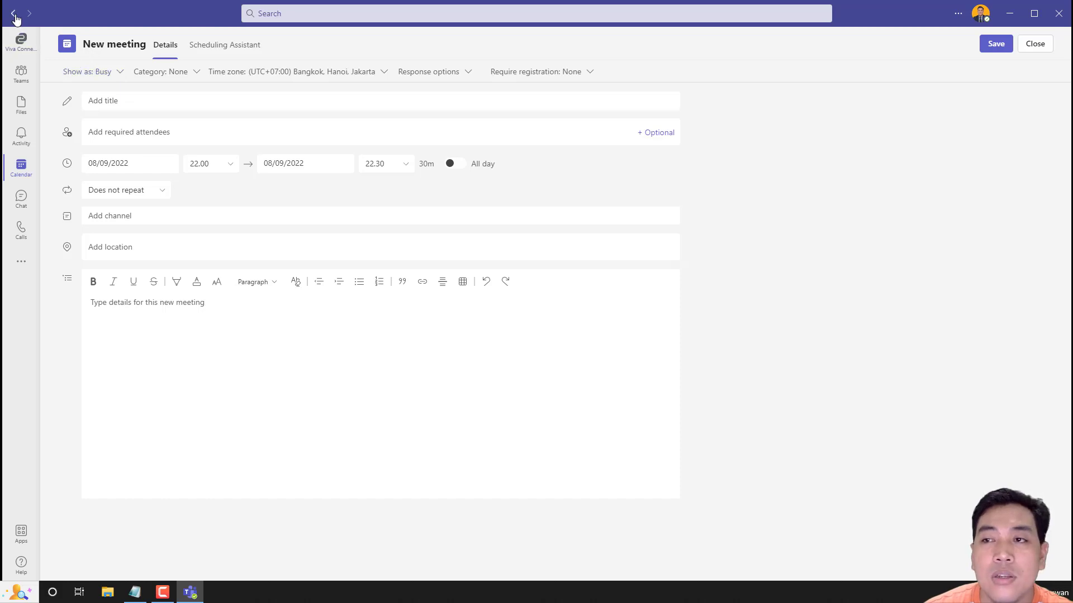
pyautogui.click(1035, 47)
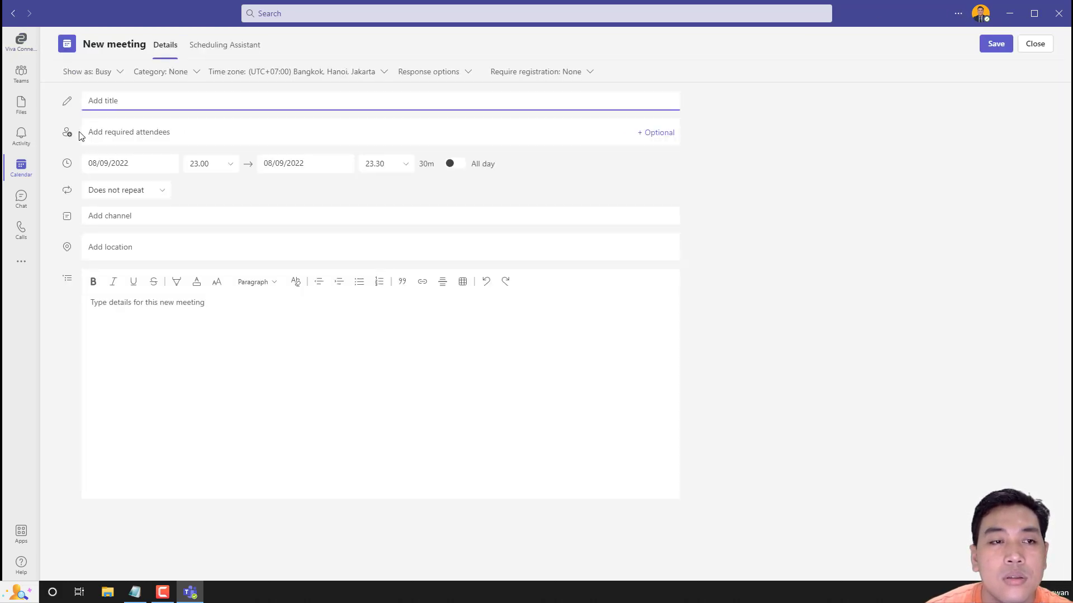
pyautogui.click(21, 167)
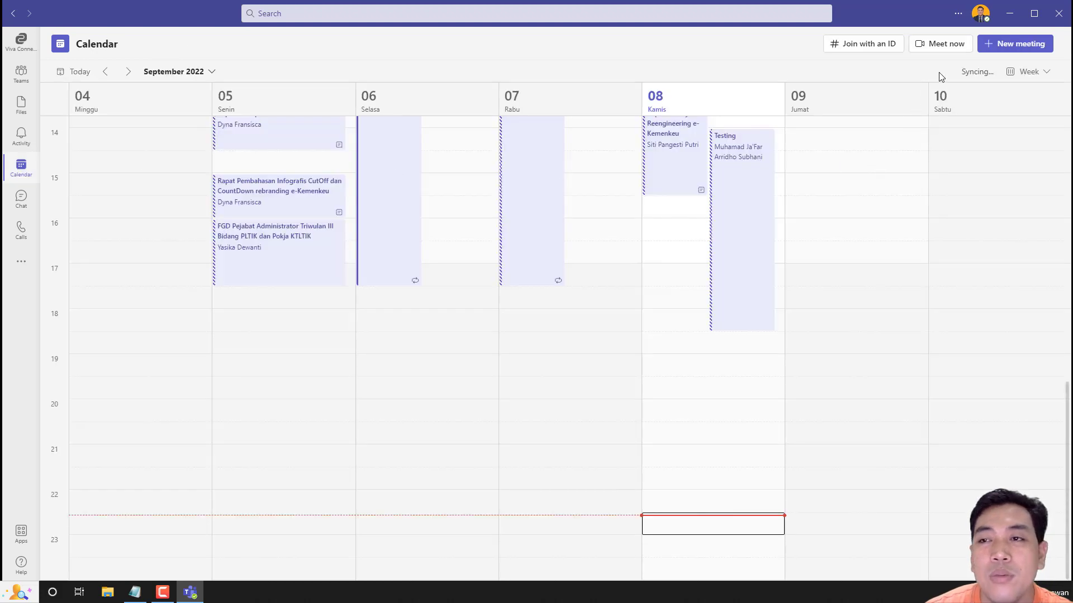
# Step: Open the instant meeting options and replace the default meeting name with Meeting Malam
pyautogui.click(931, 48)
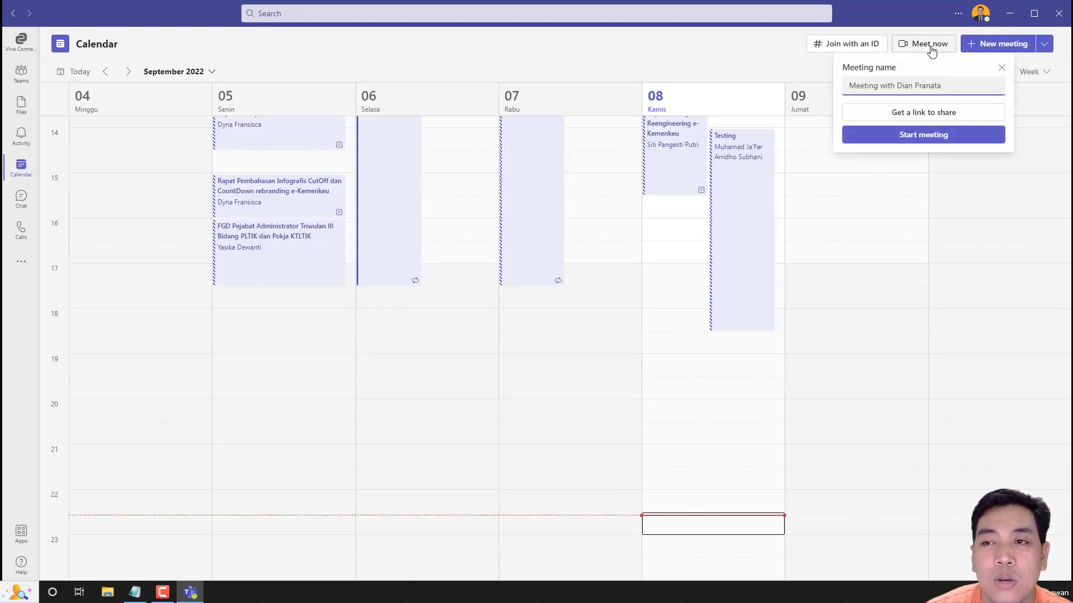
pyautogui.click(930, 86)
pyautogui.moveTo(956, 86); pyautogui.dragTo(828, 89)
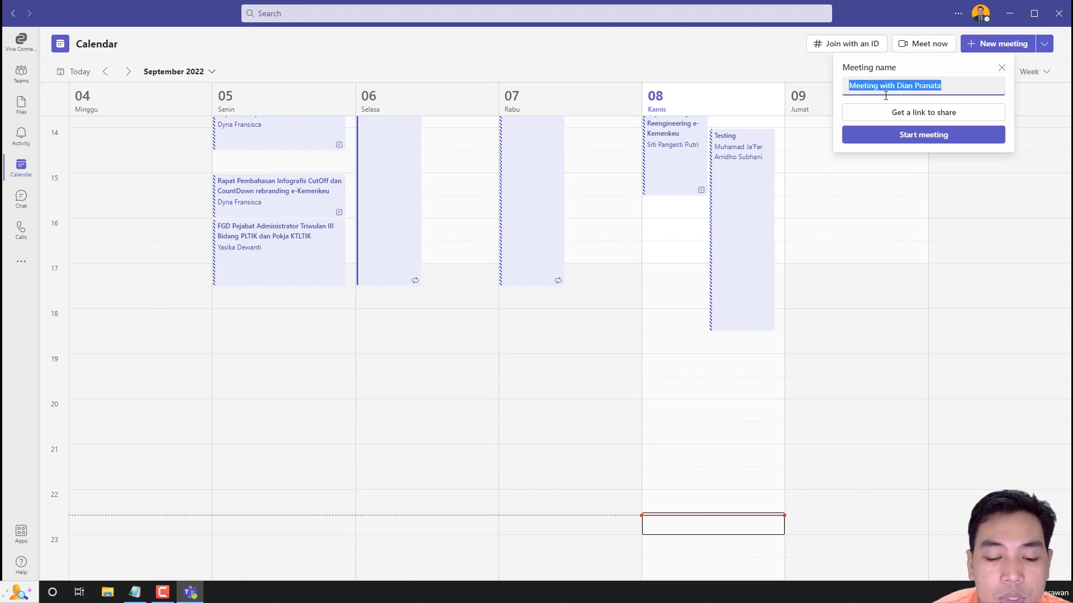
pyautogui.write('Mee')
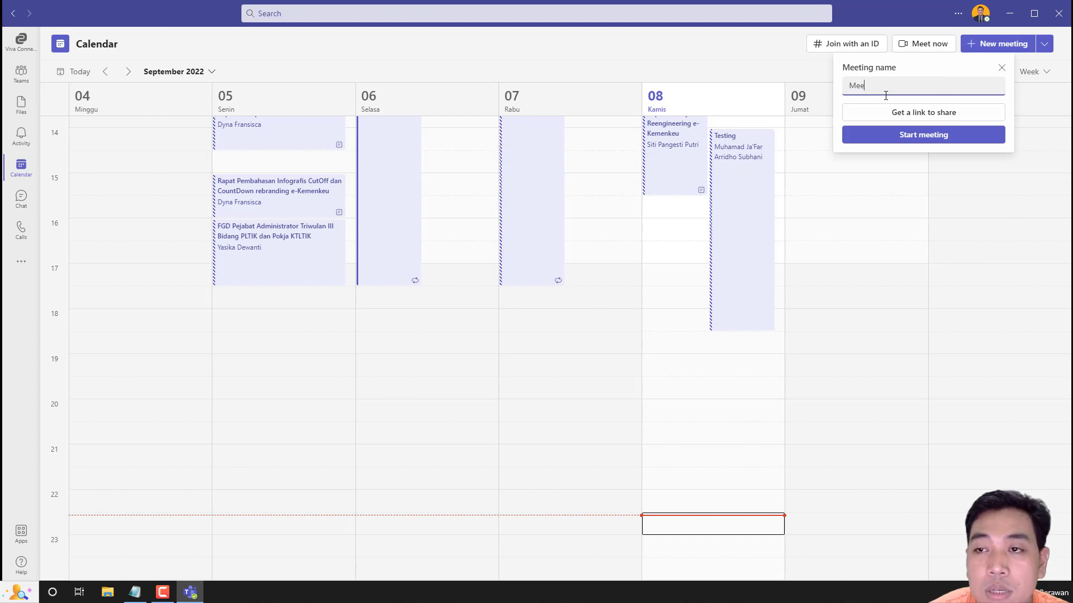
pyautogui.write('tin')
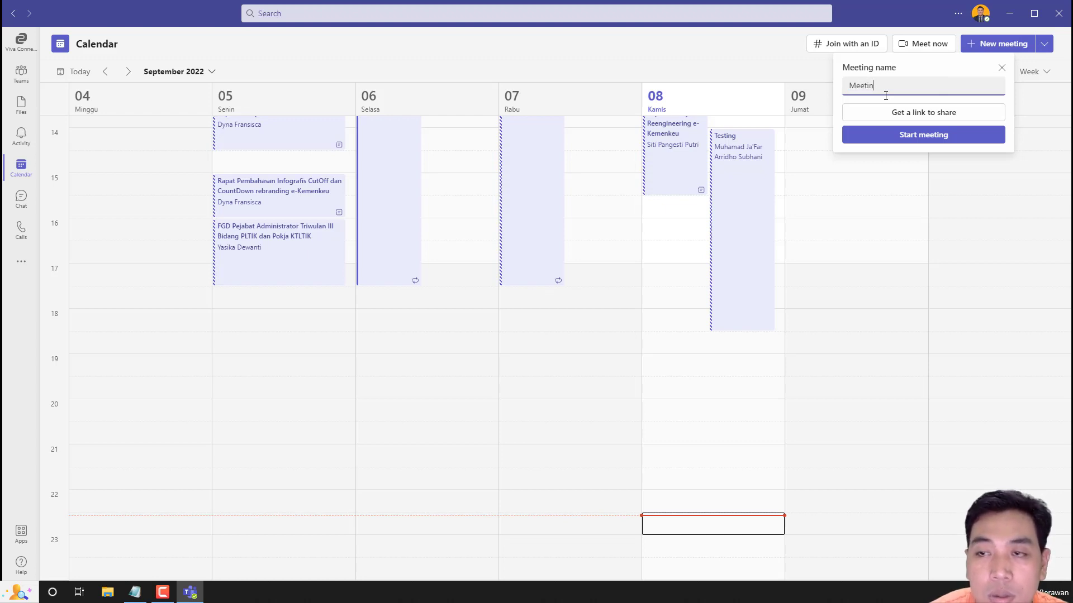
pyautogui.write('g Ma')
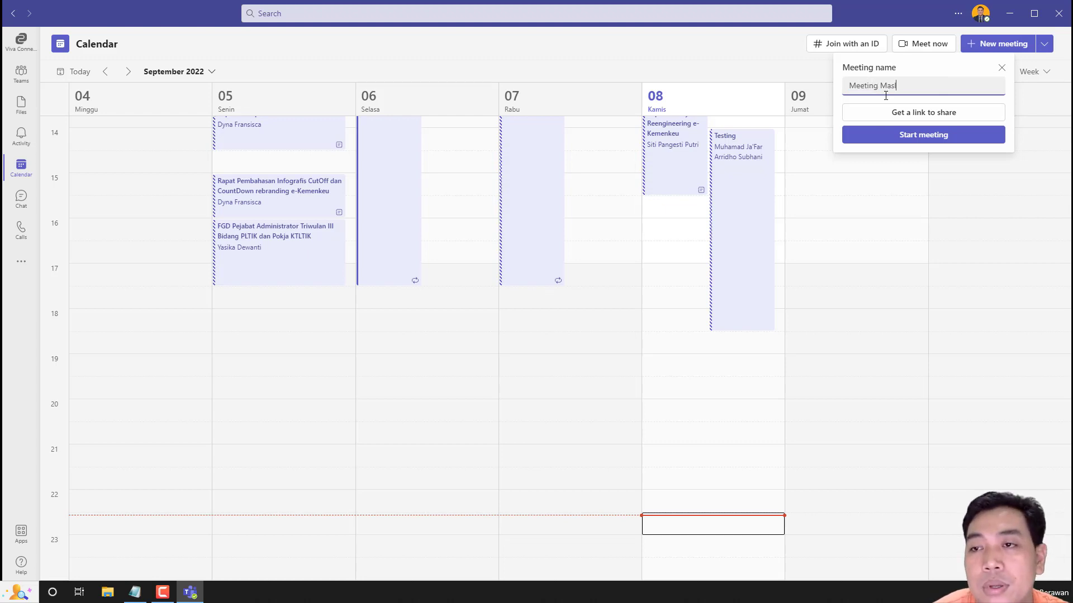
pyautogui.write('lam')
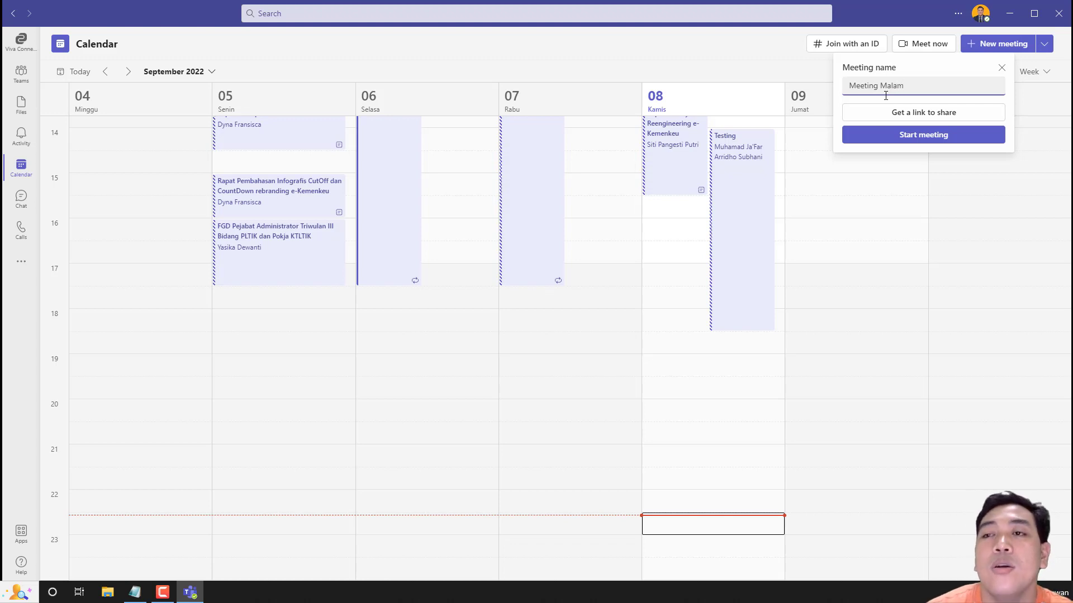
# Step: Generate a shareable link for Meeting Malam, copy it, and dismiss the instant meeting options without starting the meeting
pyautogui.click(933, 118)
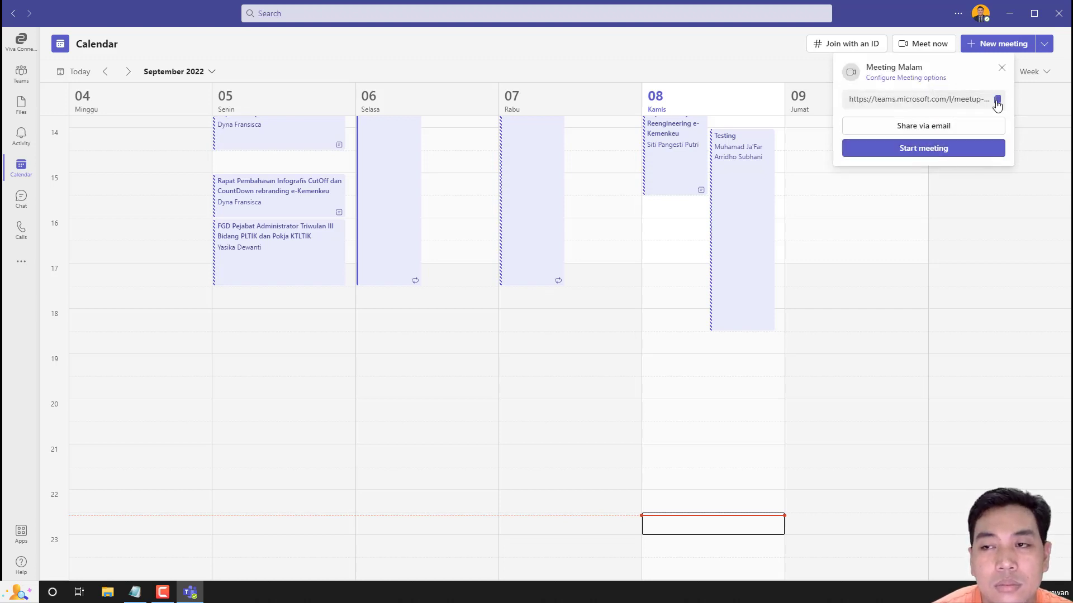
pyautogui.click(997, 101)
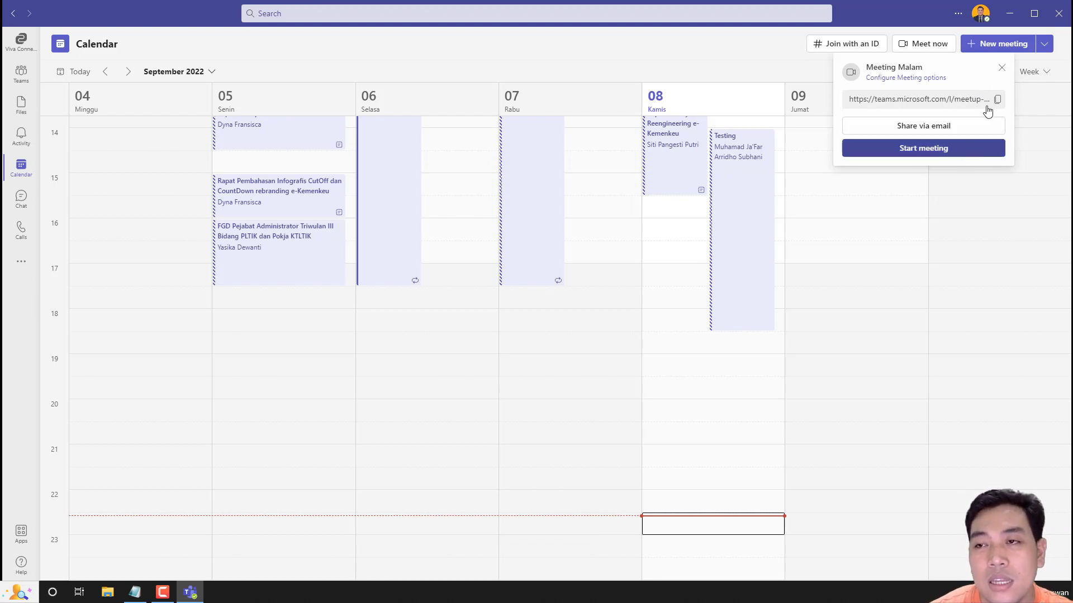
pyautogui.click(1001, 68)
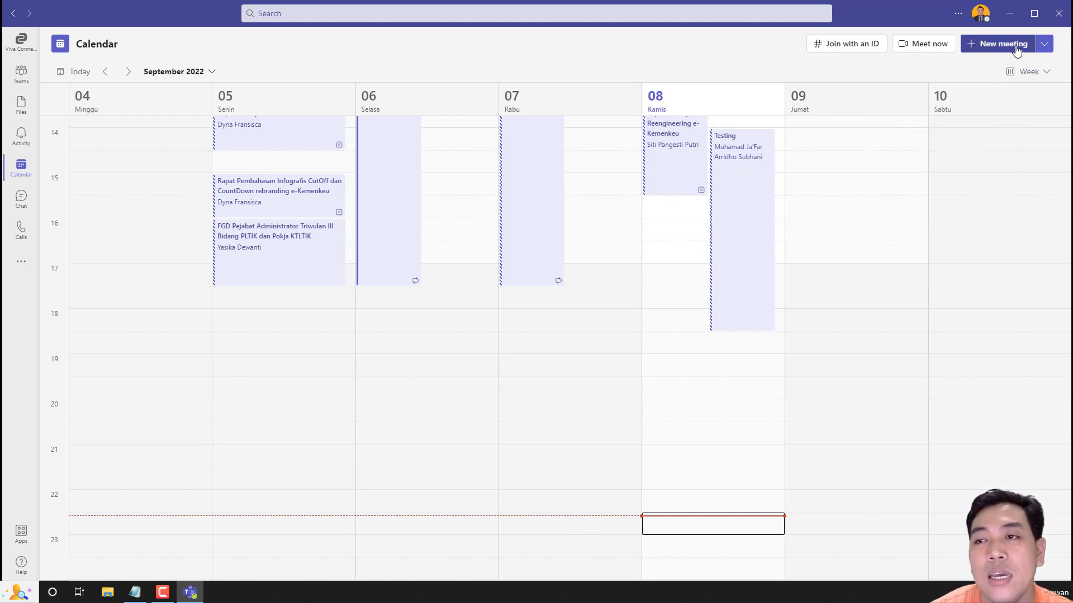
# Step: Create a new scheduled meeting form and title it Meeting Jum'at Pagi
pyautogui.click(1003, 44)
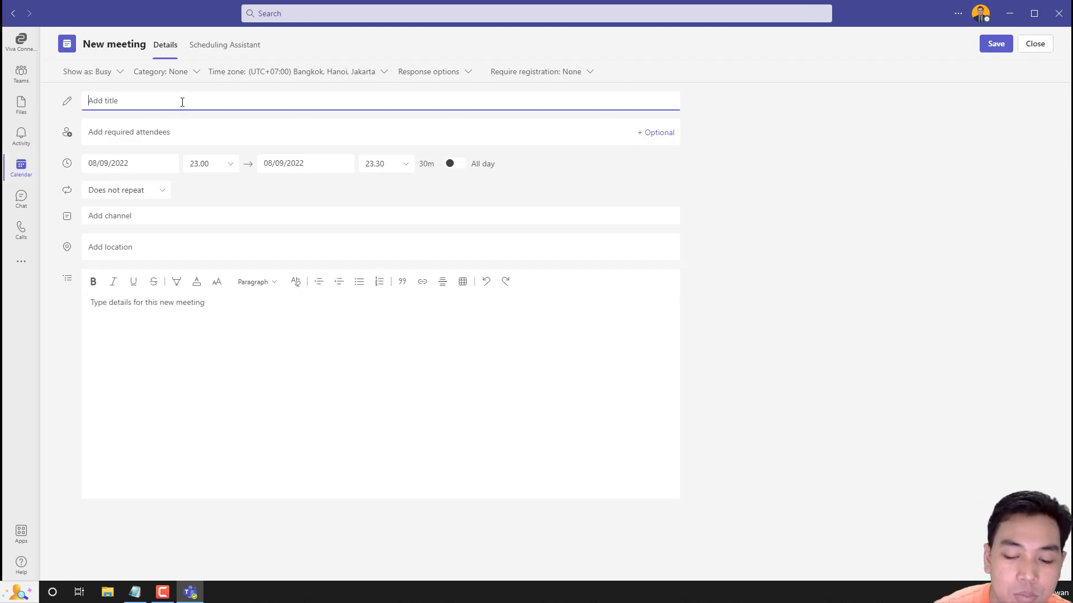
pyautogui.write('Meeting ')
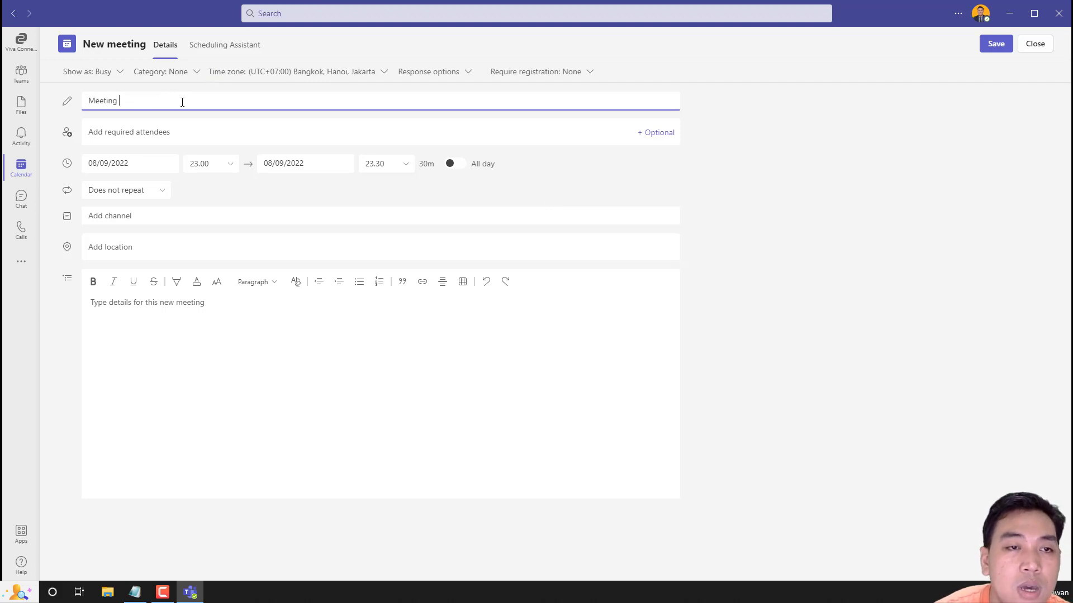
pyautogui.write("Jum'at Pagi")
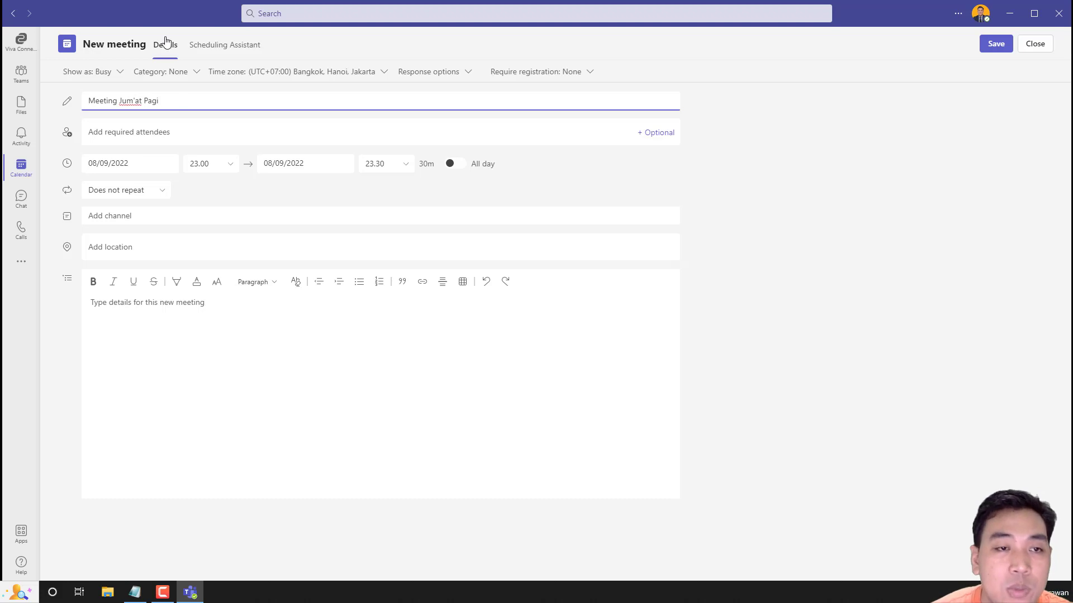
# Step: Search for a colleague by name and add the first match as a required attendee
pyautogui.click(218, 135)
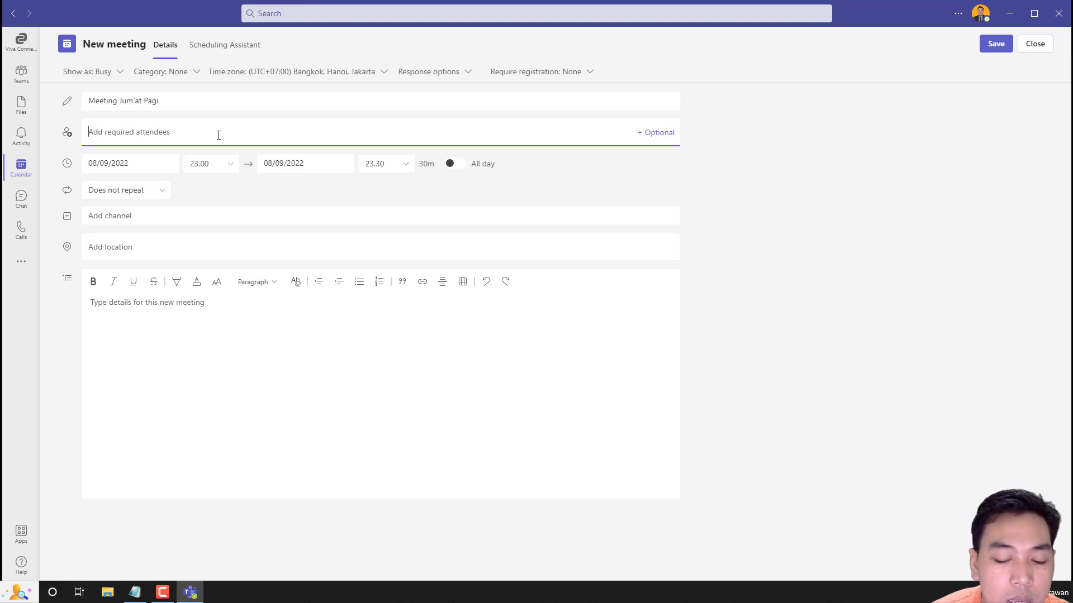
pyautogui.write('subch')
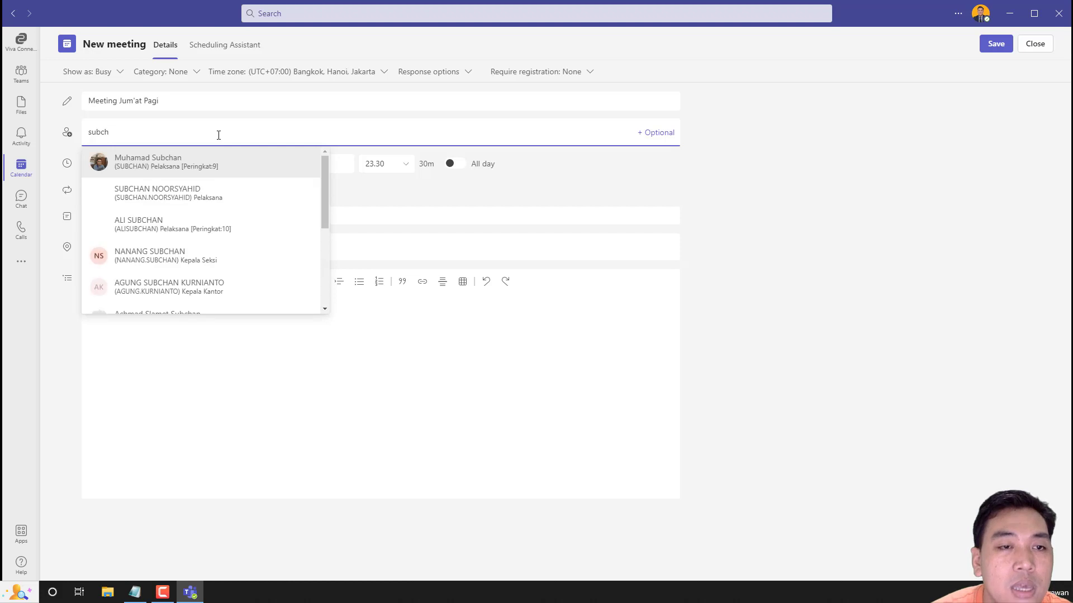
pyautogui.click(226, 175)
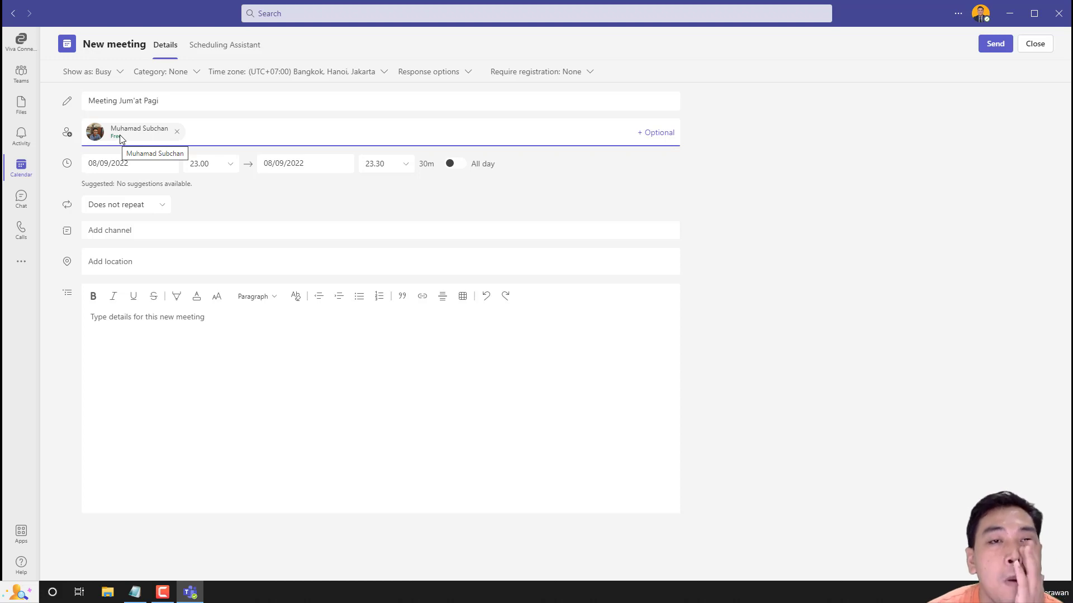
# Step: Check both attendees' availability in the Scheduling Assistant and return to the meeting details
pyautogui.click(226, 50)
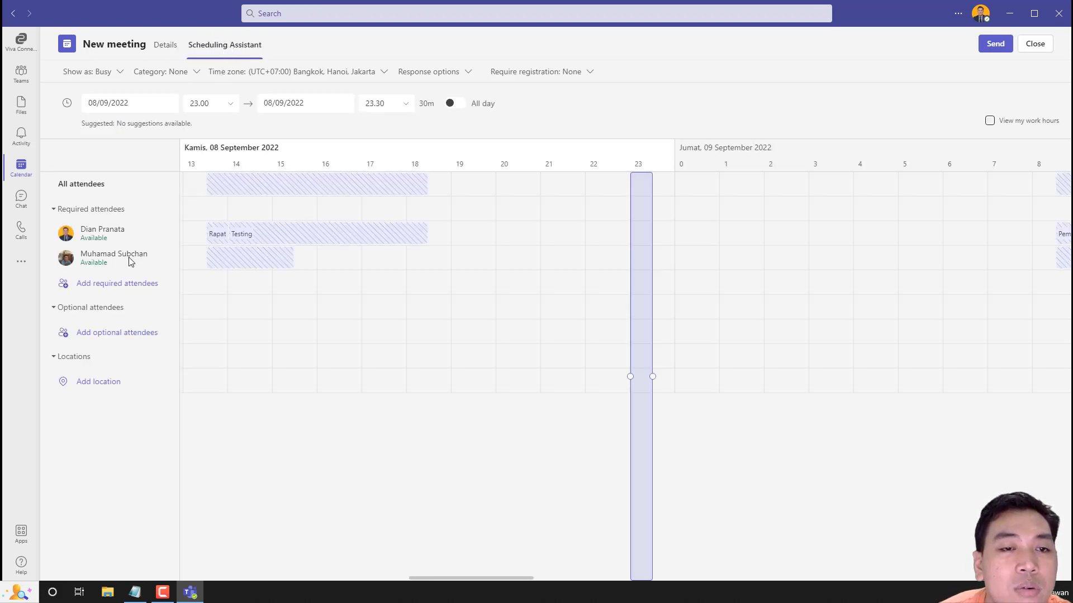
pyautogui.click(93, 264)
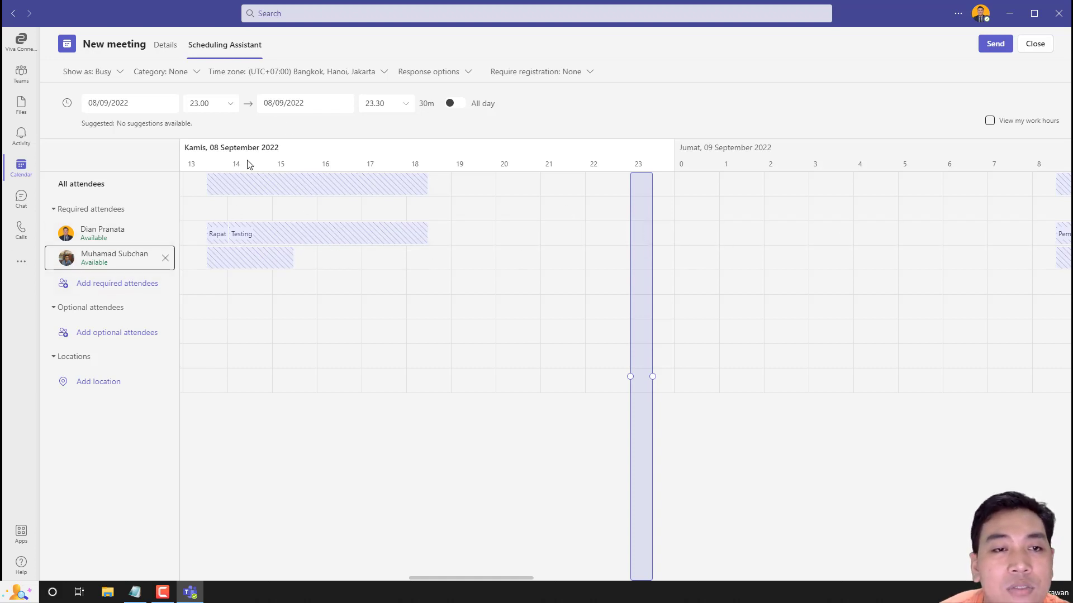
pyautogui.click(112, 237)
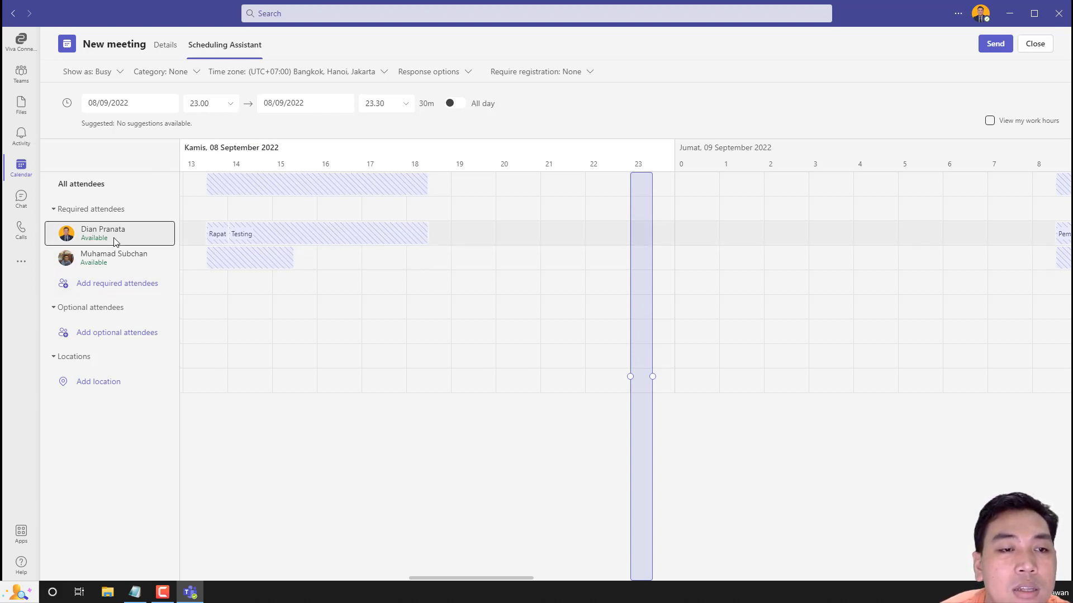
pyautogui.click(168, 44)
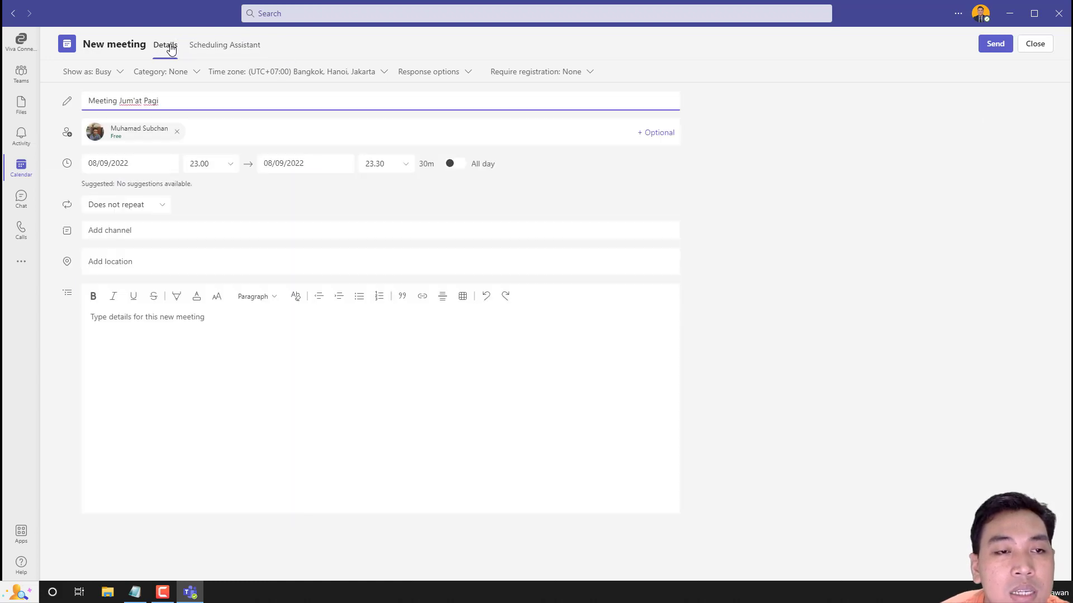
# Step: Schedule the meeting on 09/09/2022 from 21.30 to 23.30, trying the all-day option and switching it back off
pyautogui.click(144, 165)
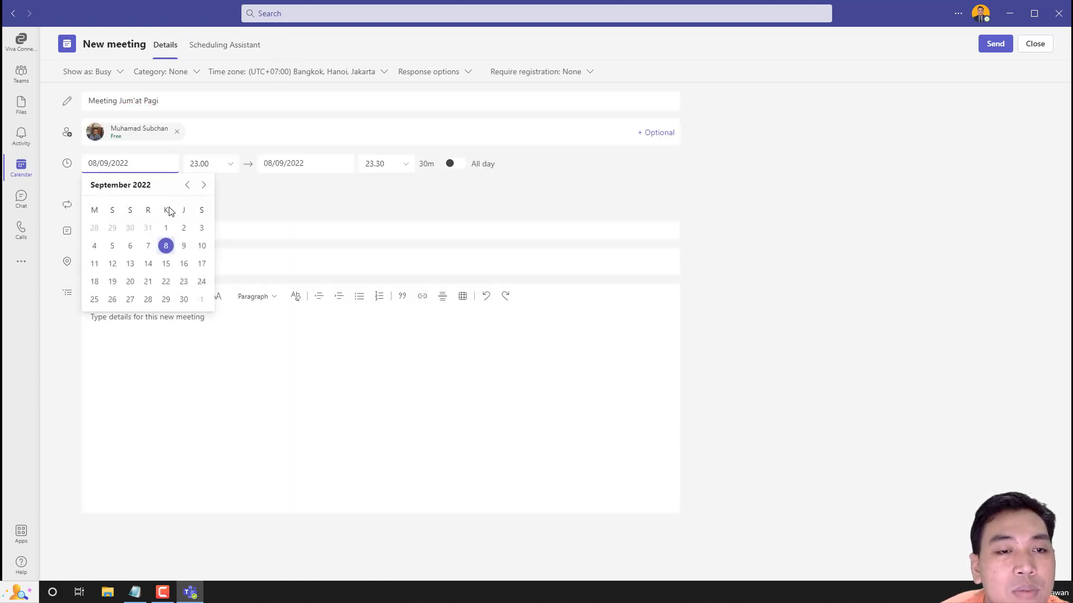
pyautogui.click(183, 246)
pyautogui.click(226, 166)
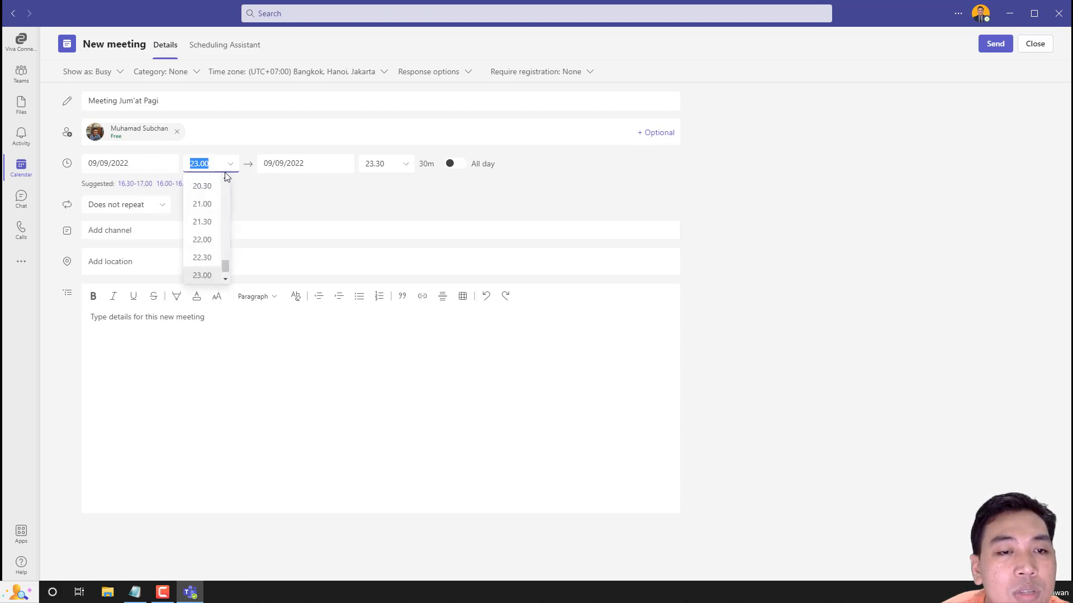
pyautogui.click(208, 218)
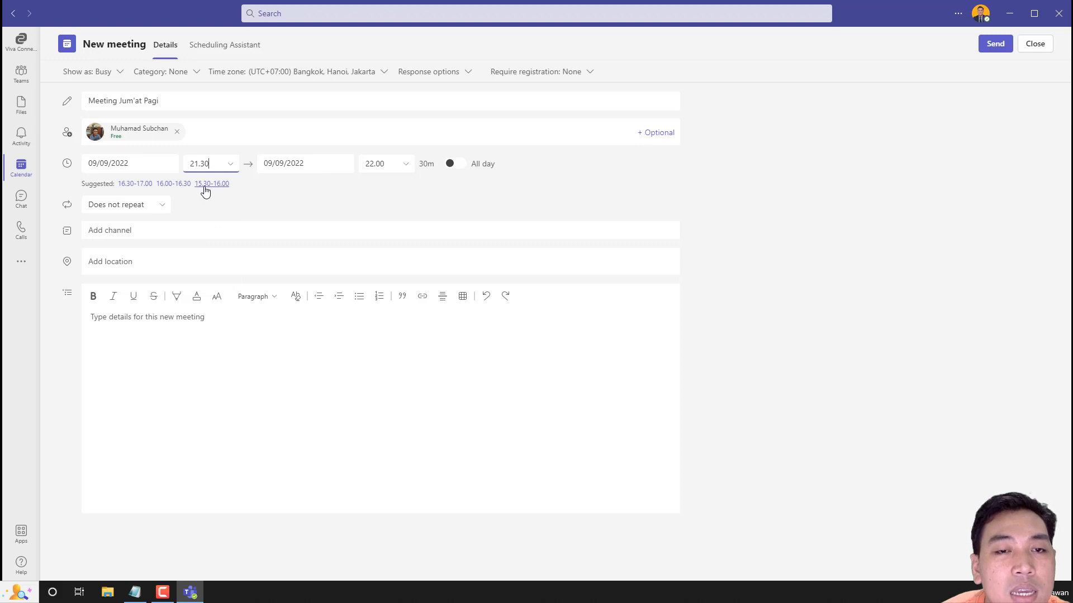
pyautogui.click(407, 171)
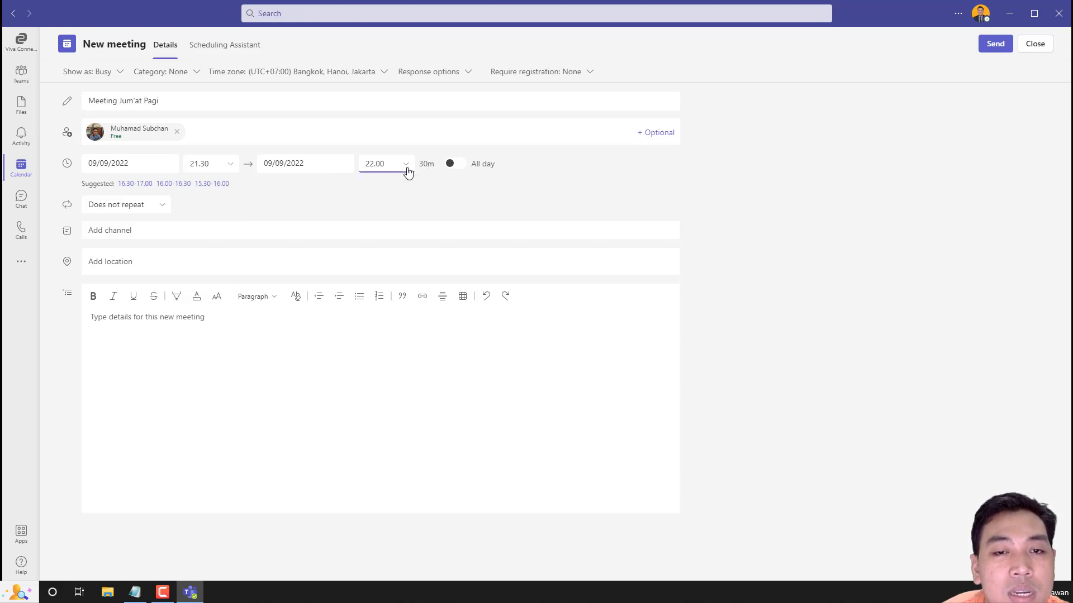
pyautogui.click(408, 172)
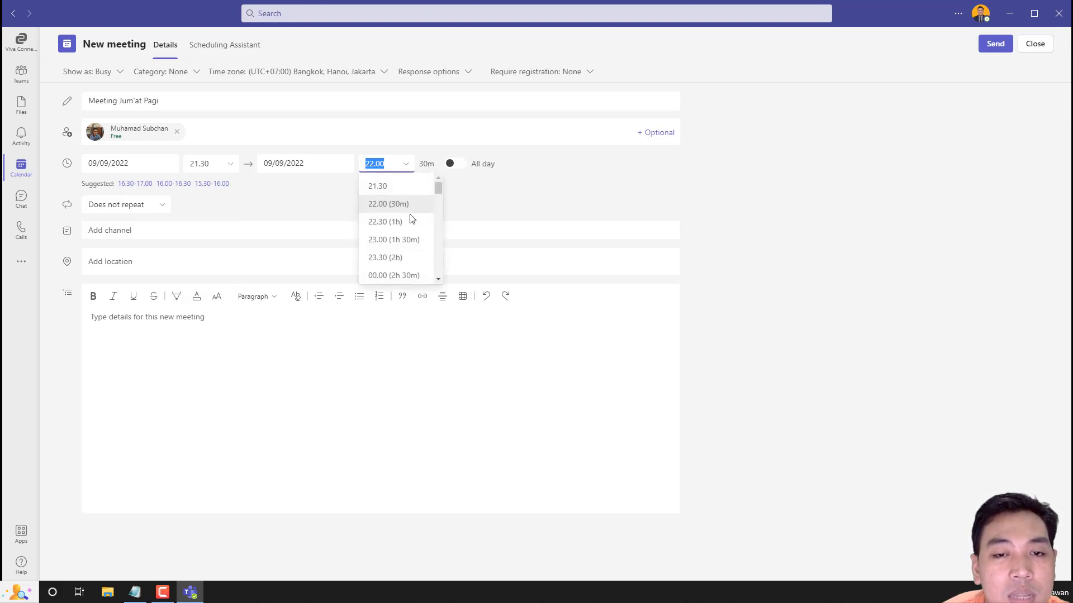
pyautogui.click(394, 258)
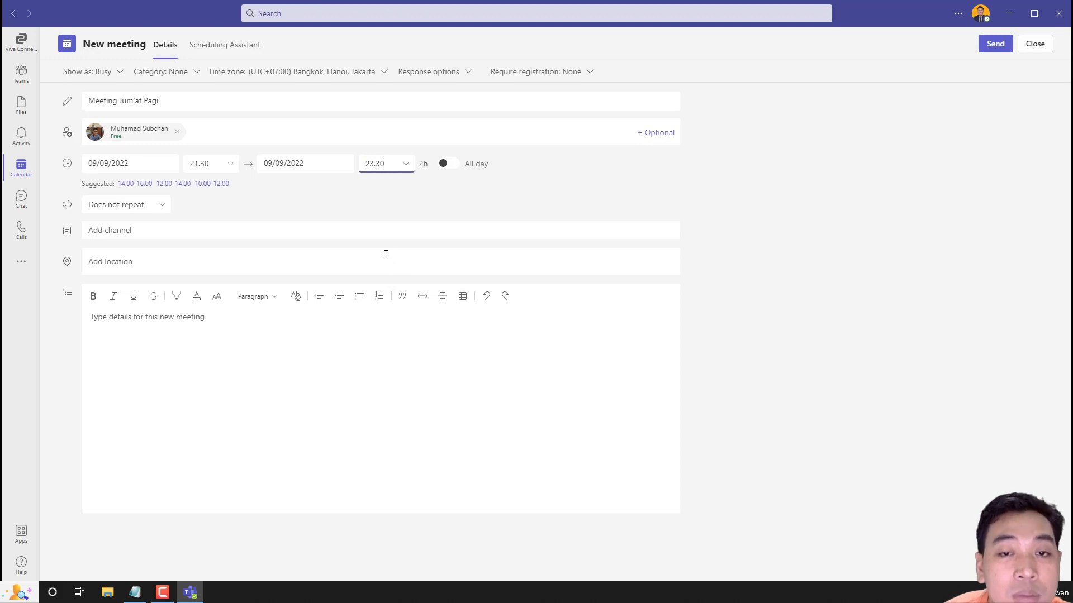
pyautogui.click(455, 168)
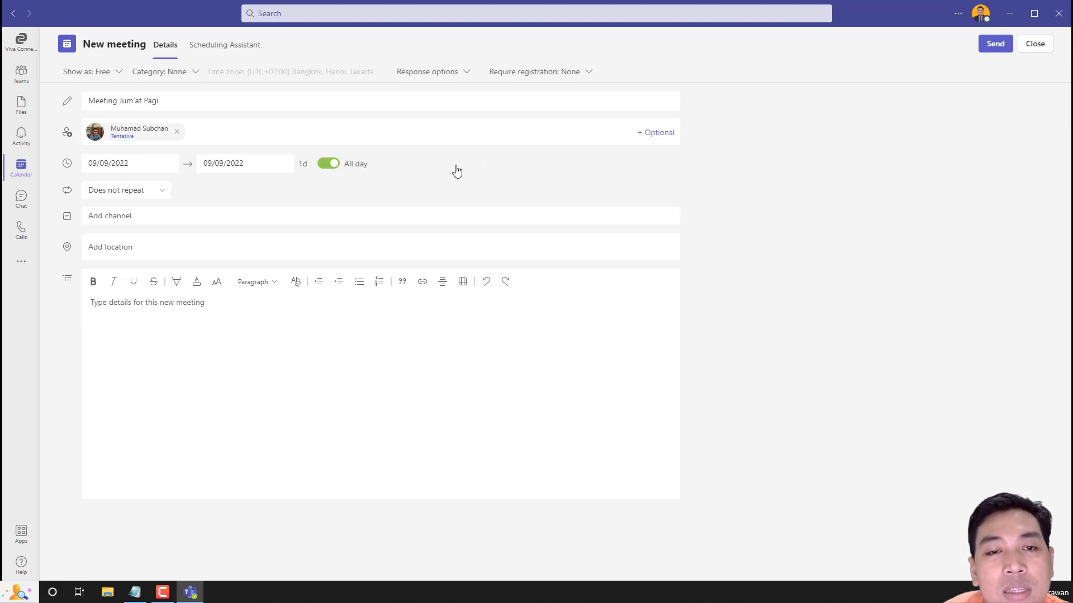
pyautogui.click(329, 167)
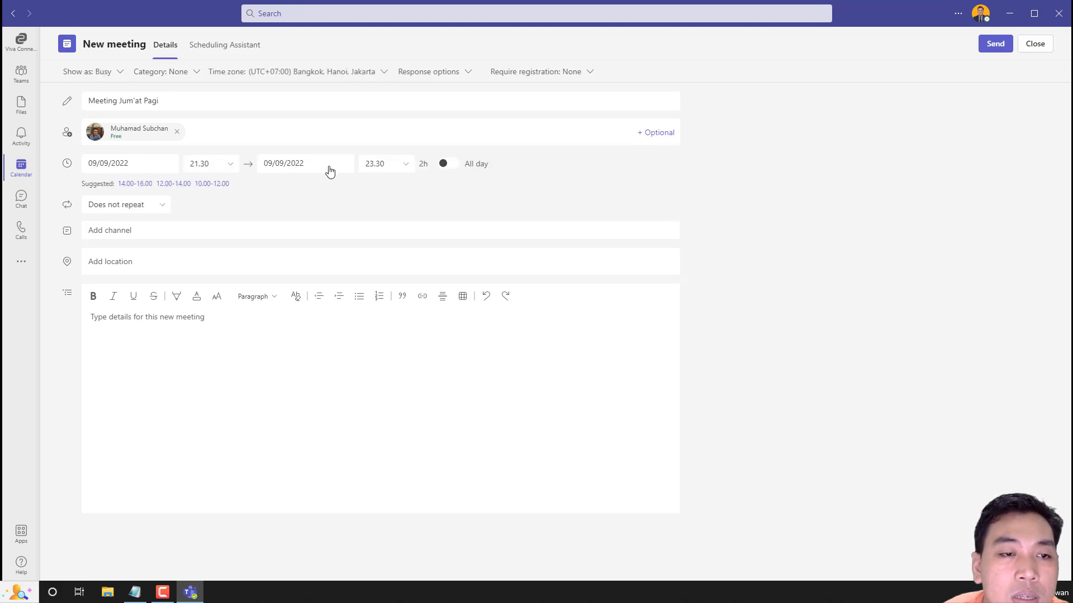
# Step: View the daily and monthly recurrence settings, cancelling each without saving
pyautogui.click(160, 206)
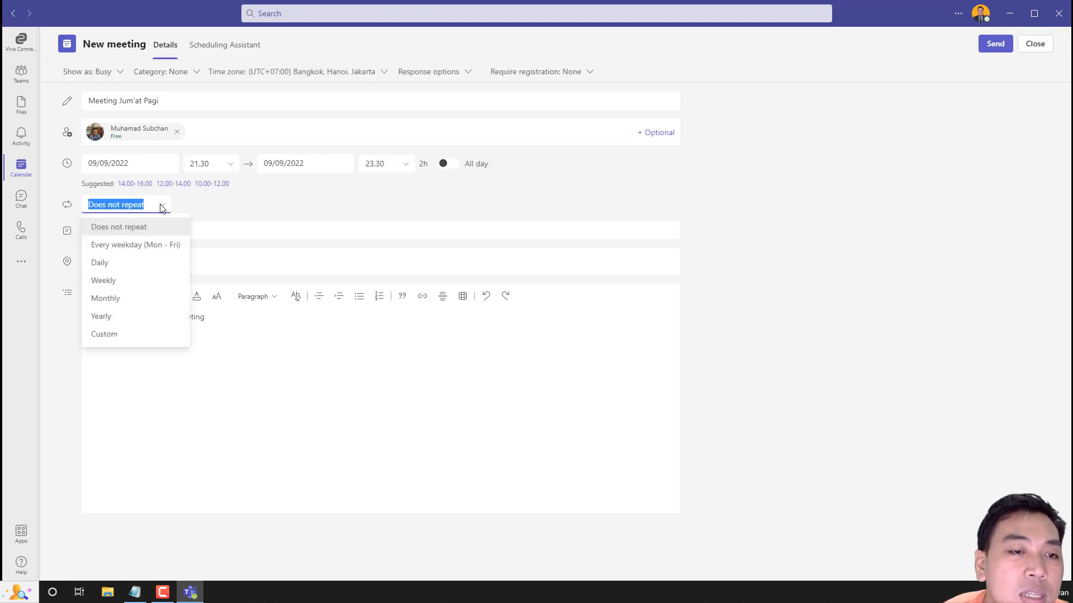
pyautogui.click(151, 269)
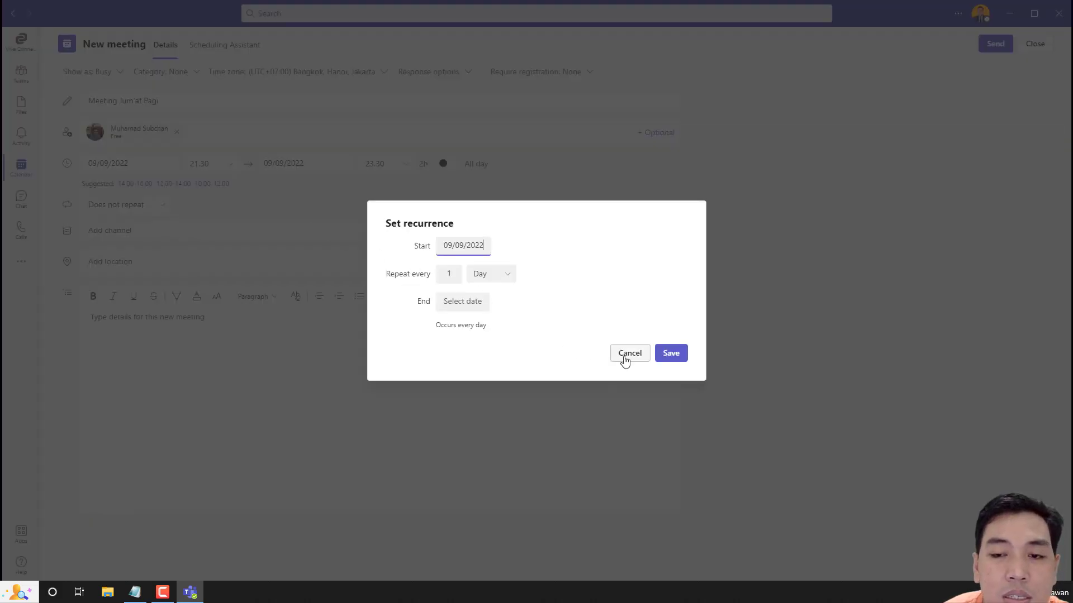
pyautogui.press('Escape')
pyautogui.click(162, 205)
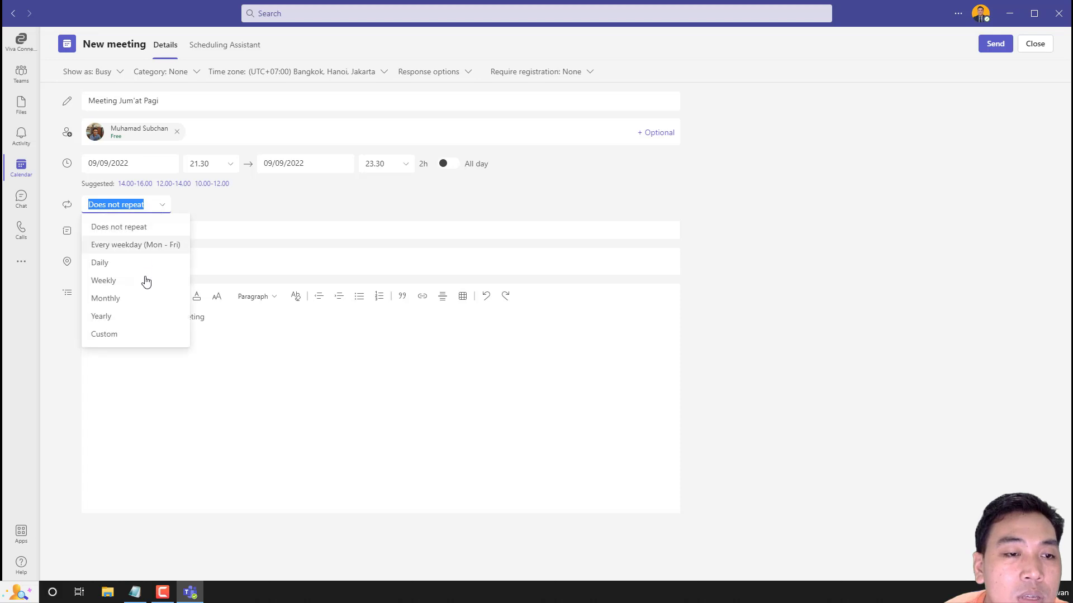
pyautogui.click(145, 300)
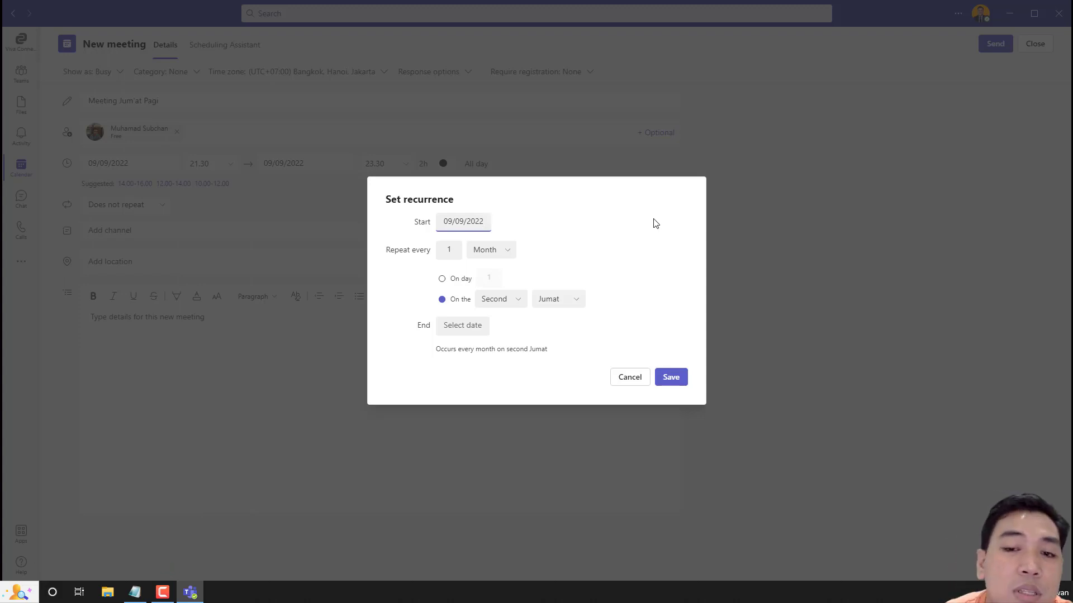
pyautogui.click(640, 379)
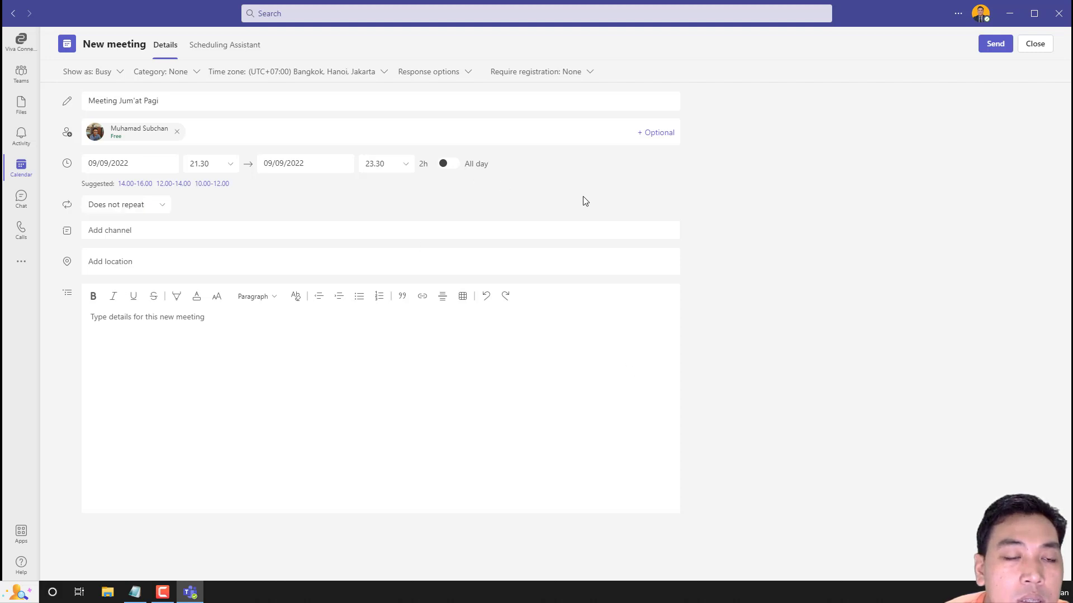
# Step: Assign the meeting to the General channel of the Meja 8 team and place the cursor in the meeting description
pyautogui.click(103, 231)
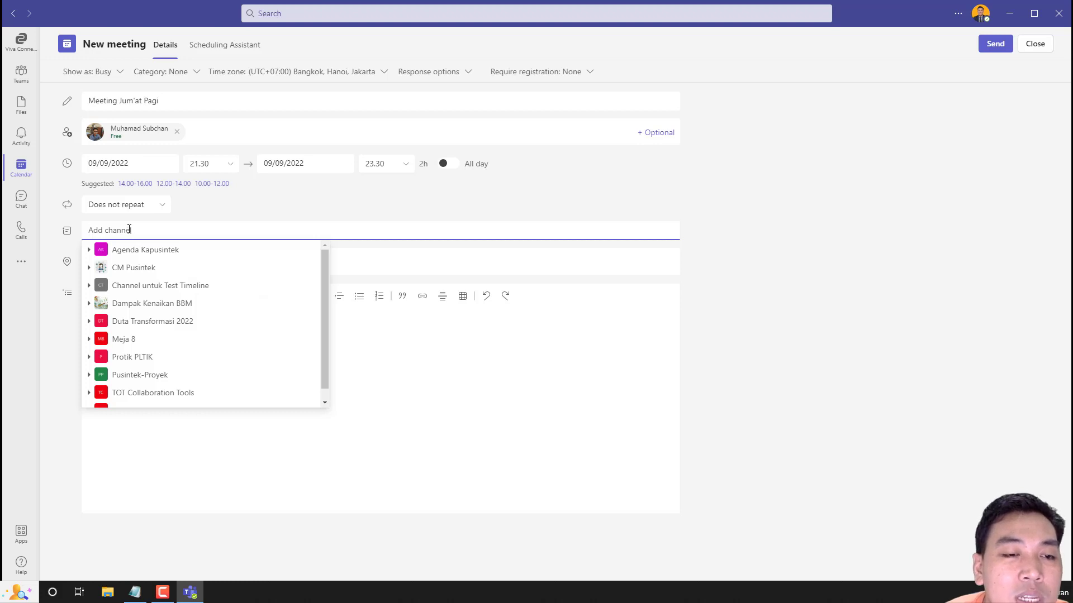
pyautogui.click(150, 343)
pyautogui.click(151, 360)
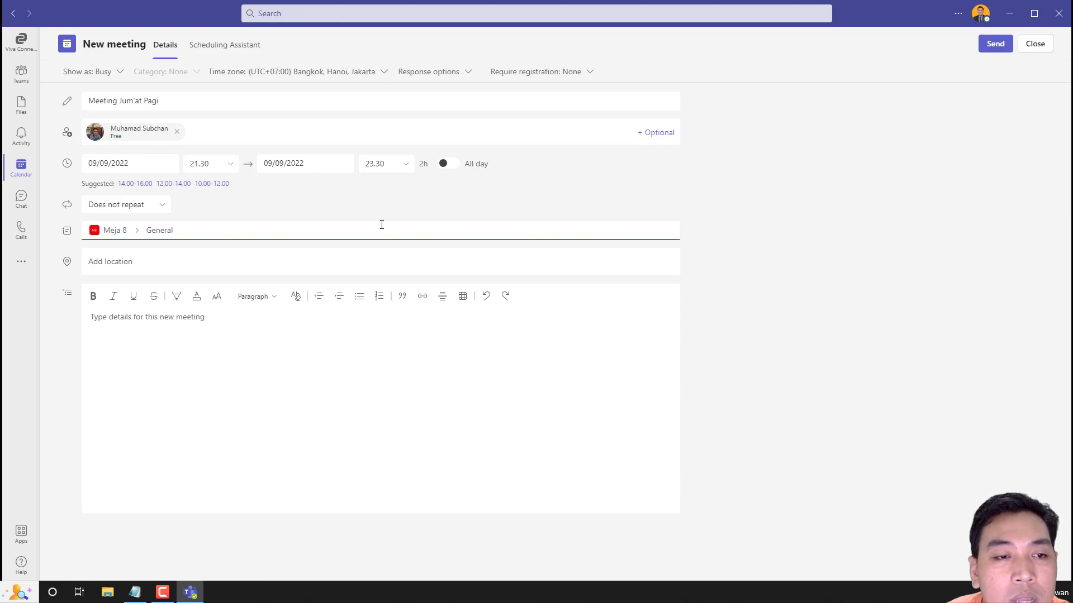
pyautogui.click(155, 340)
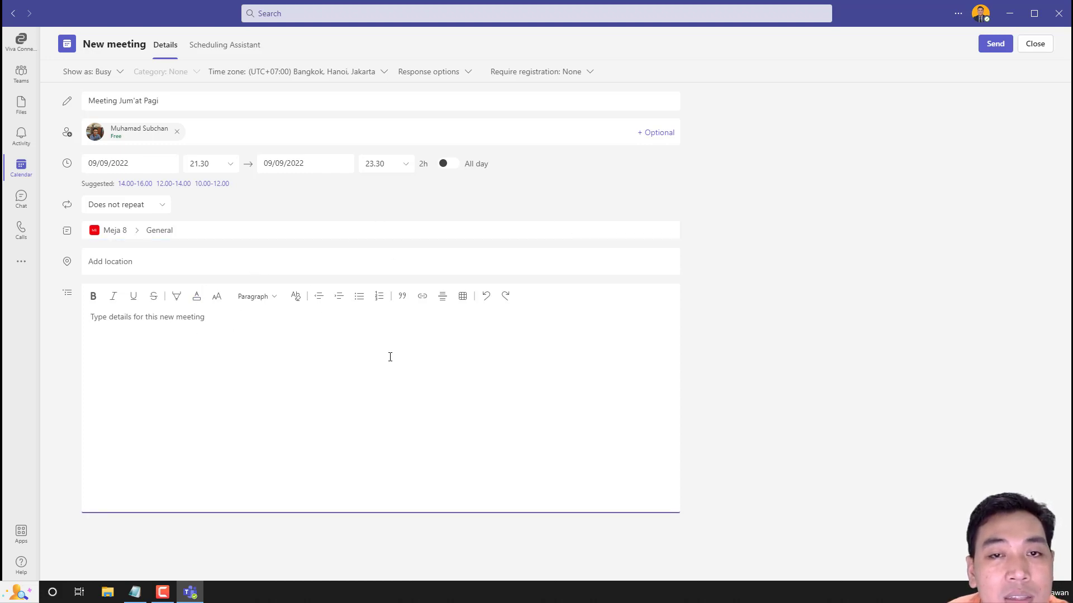
# Step: View the response options, show the optional attendees field, and send the Meeting Jum'at Pagi invitation
pyautogui.click(455, 75)
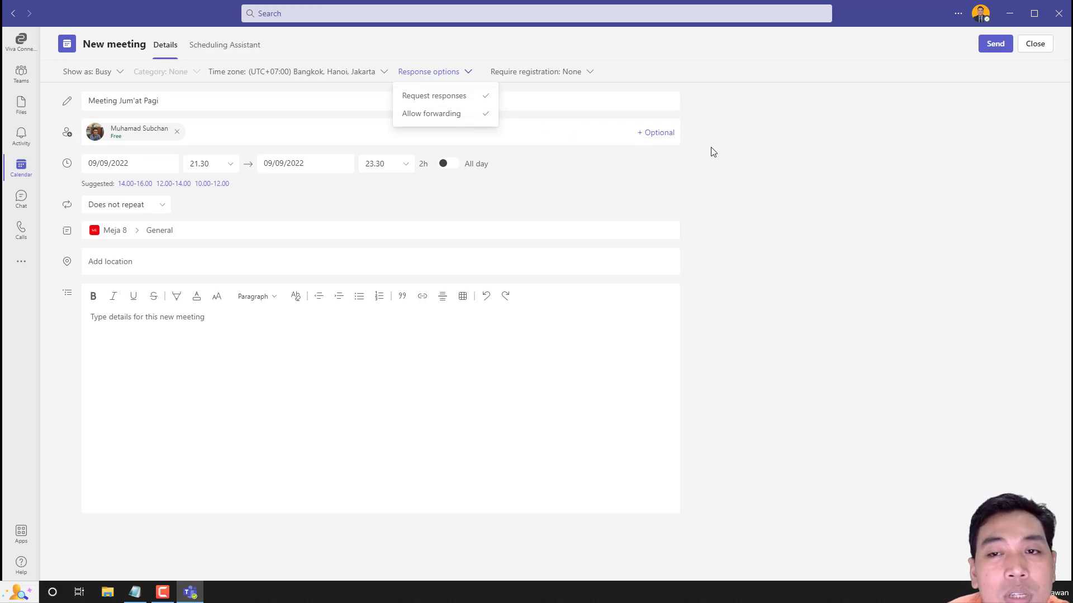
pyautogui.click(660, 141)
pyautogui.click(659, 137)
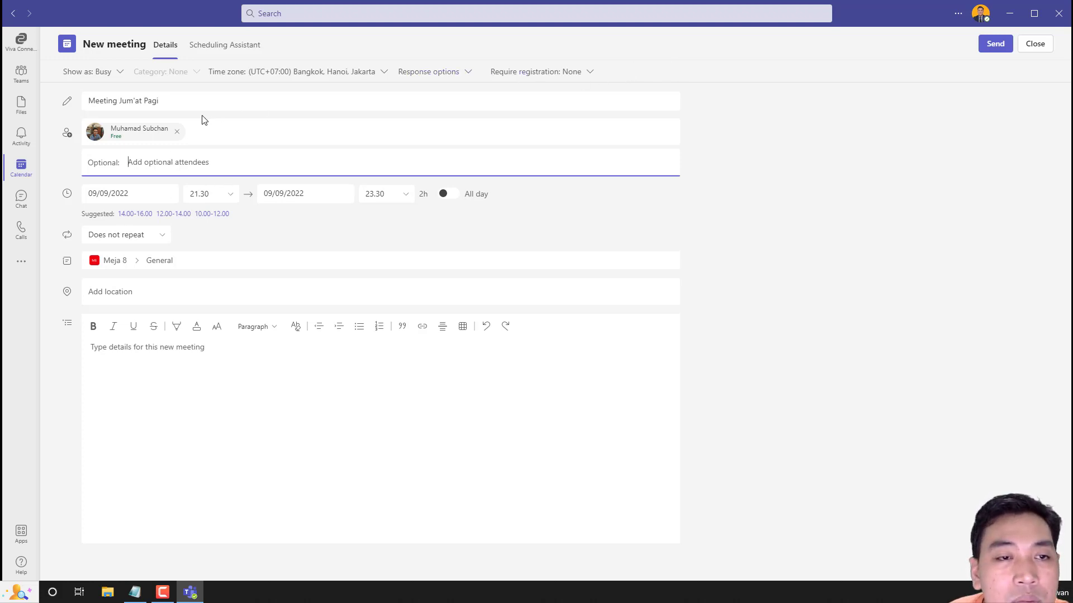
pyautogui.click(996, 51)
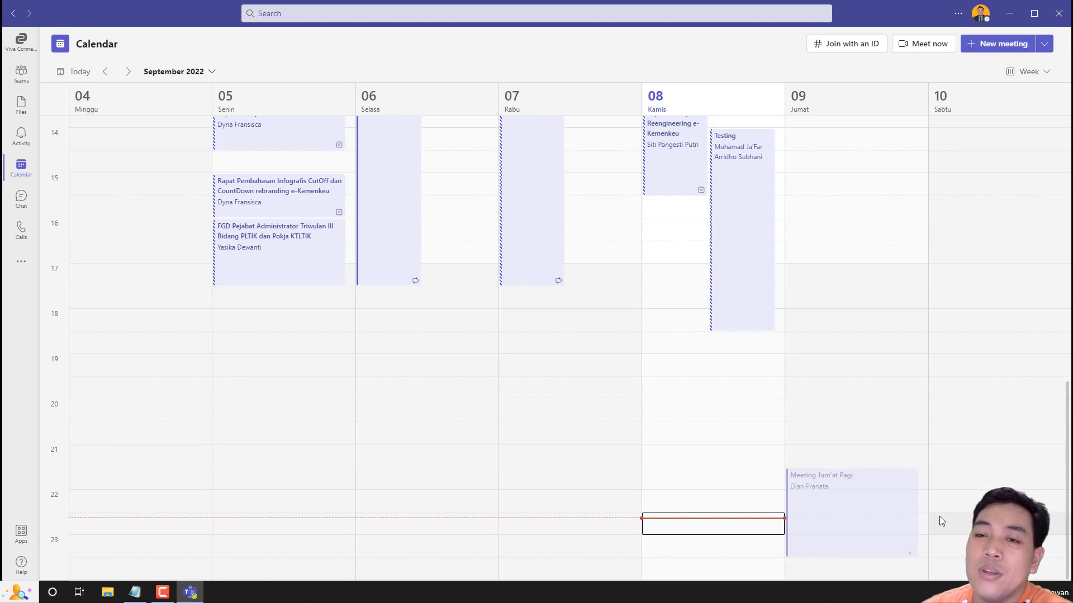
# Step: Open and close a blank new meeting form for 09/09/2022, and open Meeting Jum'at Pagi for editing
pyautogui.doubleClick(868, 416)
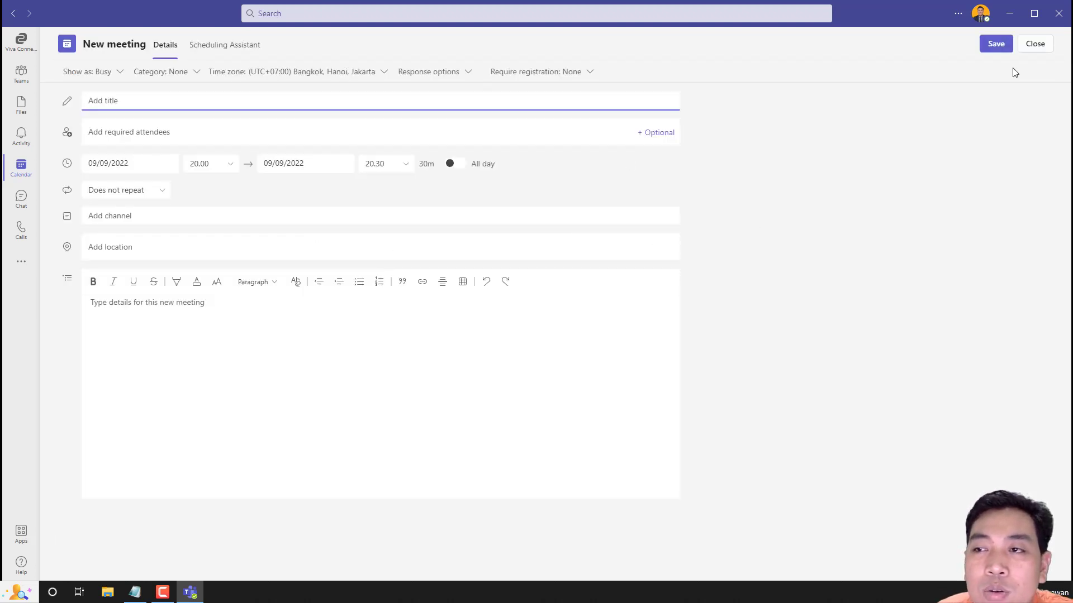
pyautogui.click(1029, 55)
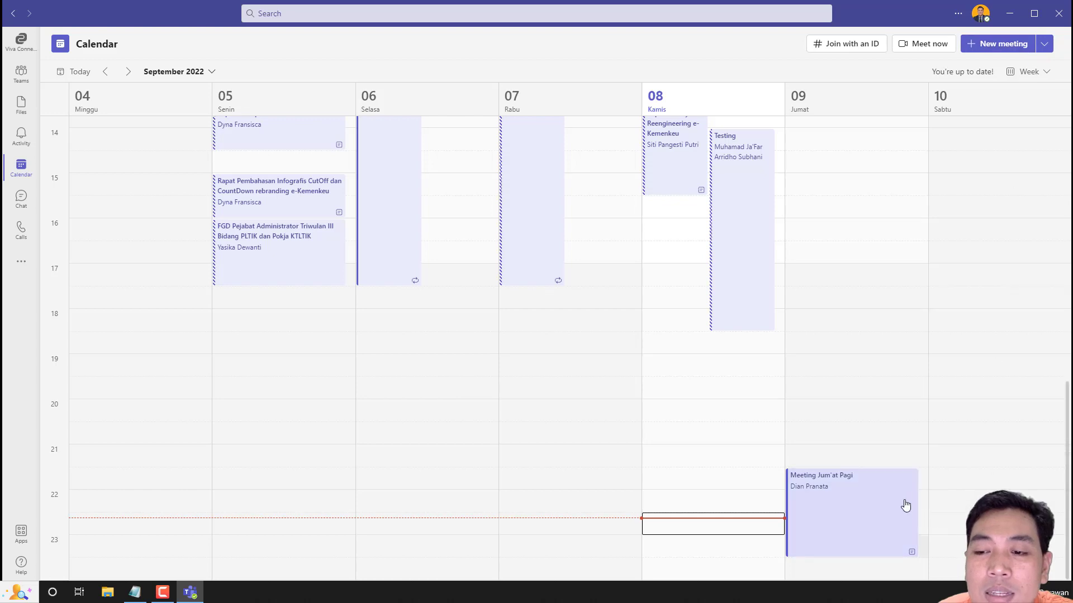
pyautogui.click(893, 488)
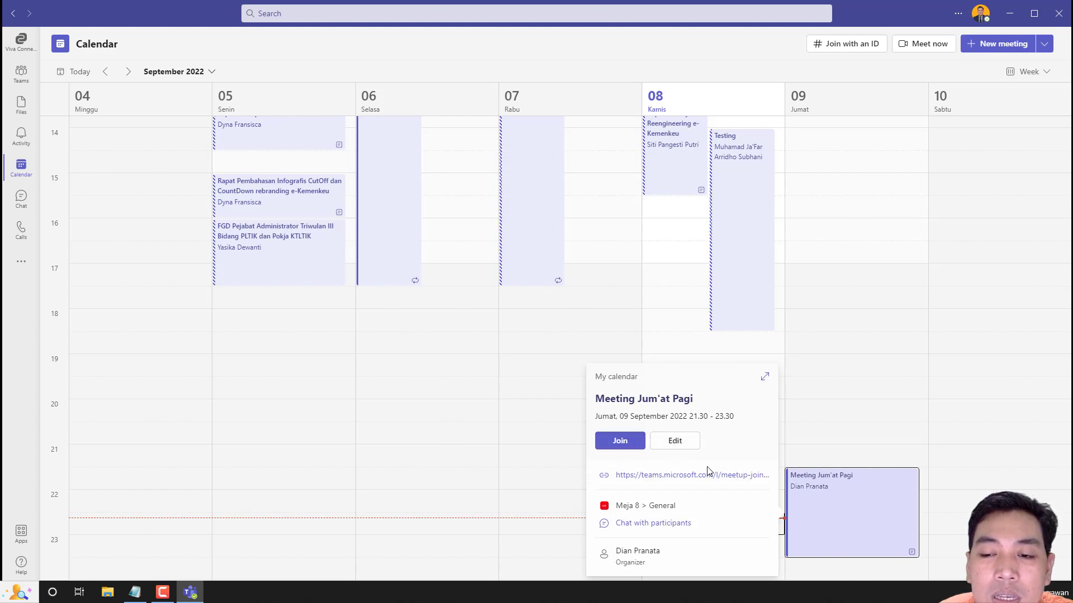
pyautogui.moveTo(763, 482)
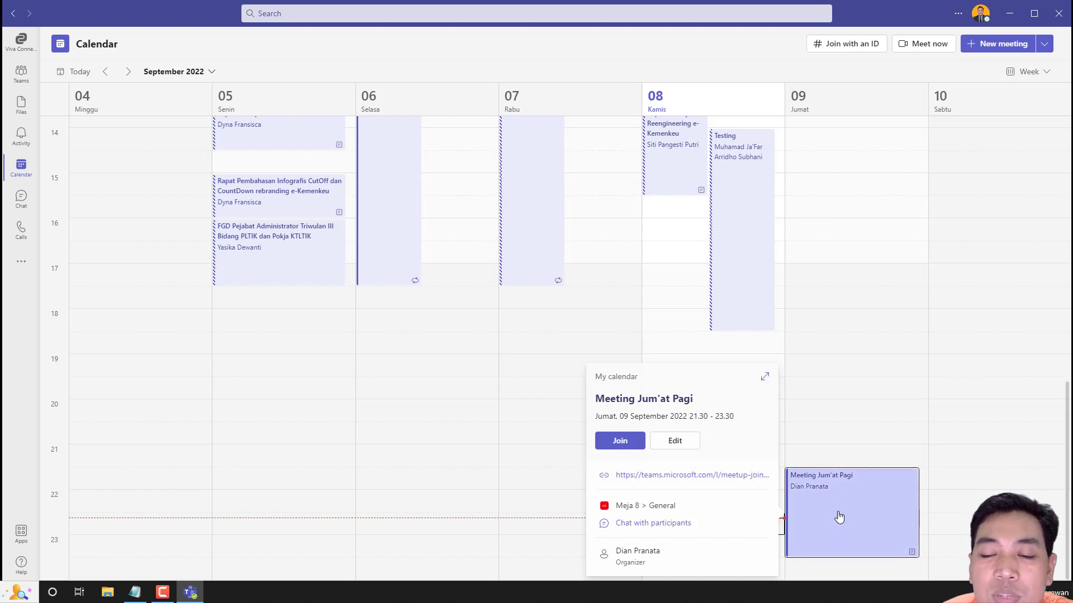
pyautogui.click(676, 447)
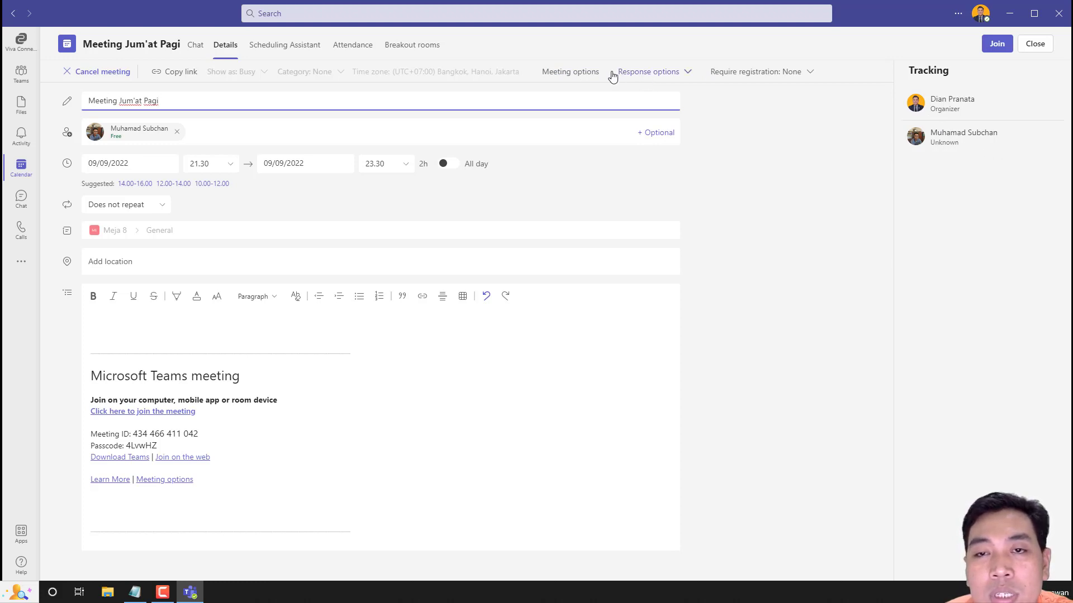
# Step: Open the meeting options for Meeting Jum'at Pagi and set who can bypass the lobby to Only me and co-organizers
pyautogui.click(569, 77)
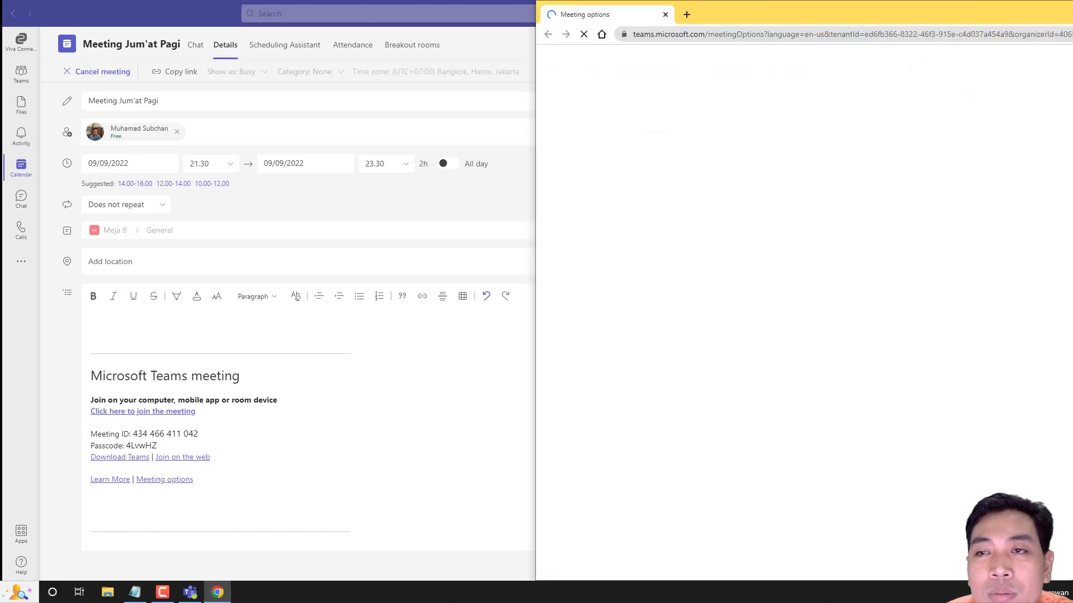
pyautogui.moveTo(949, 14); pyautogui.dragTo(775, 22)
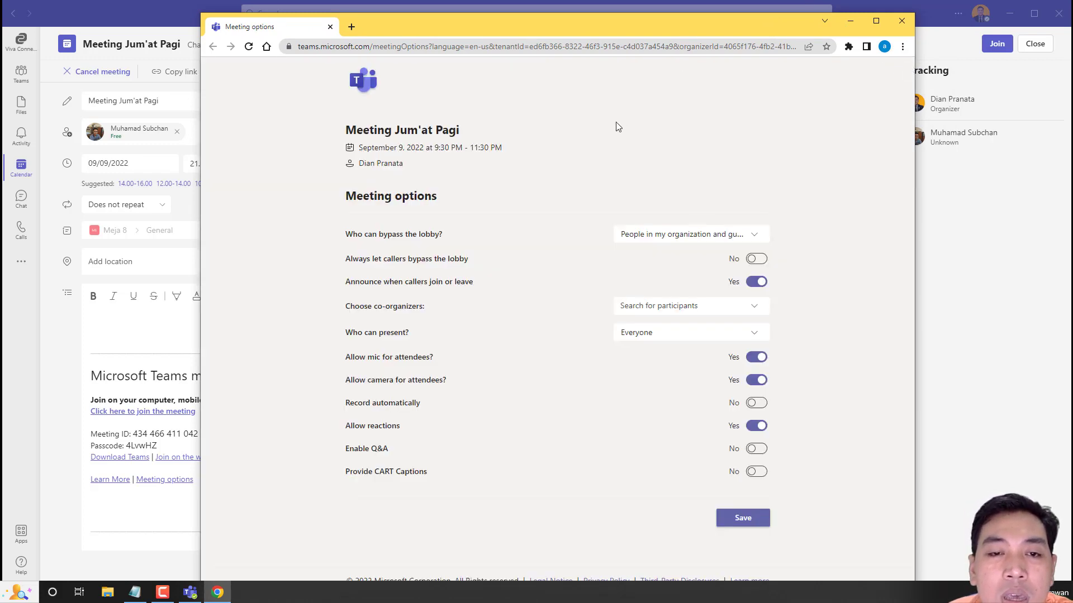
pyautogui.moveTo(384, 237); pyautogui.dragTo(421, 239)
pyautogui.click(679, 236)
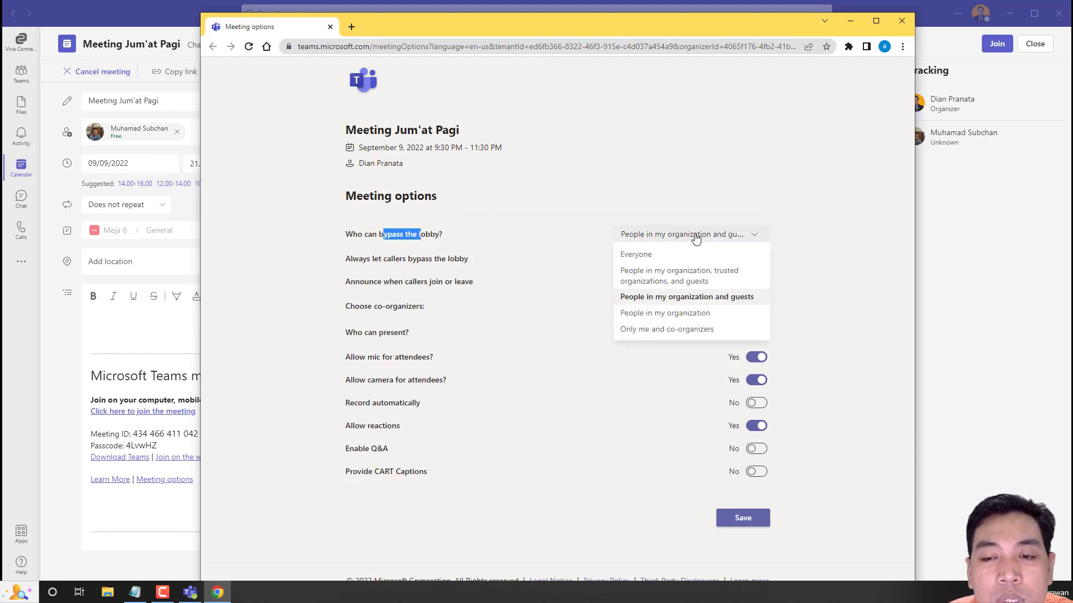
pyautogui.click(680, 334)
pyautogui.click(704, 171)
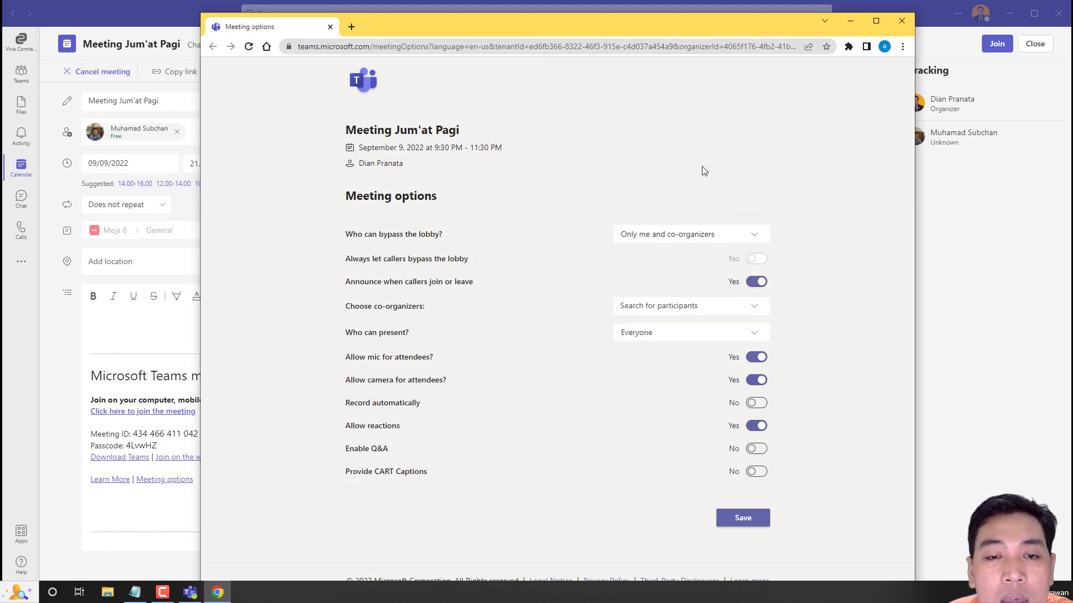
pyautogui.click(714, 240)
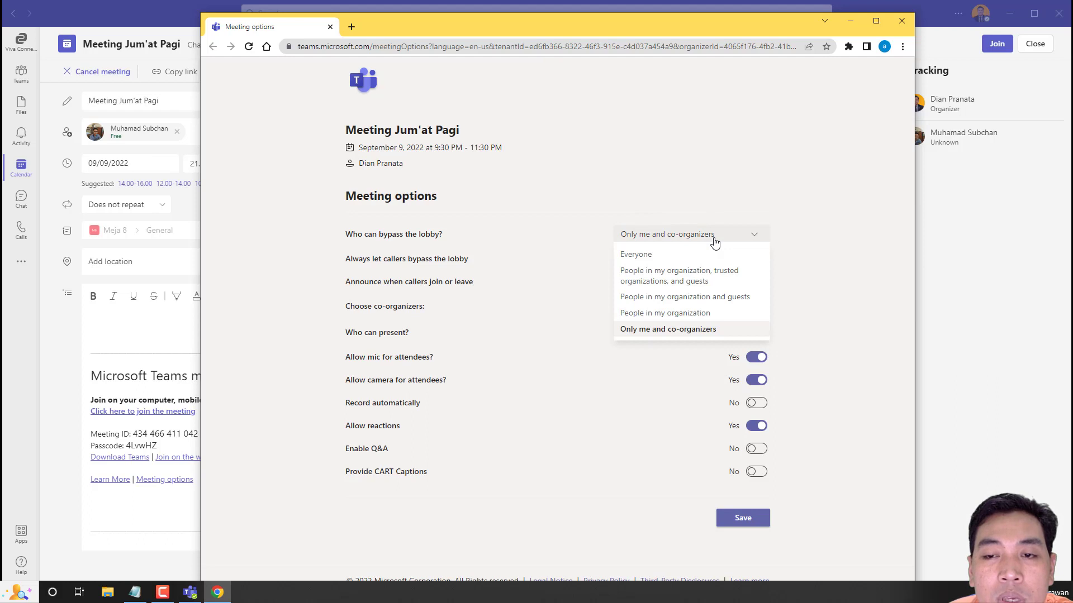
pyautogui.click(715, 241)
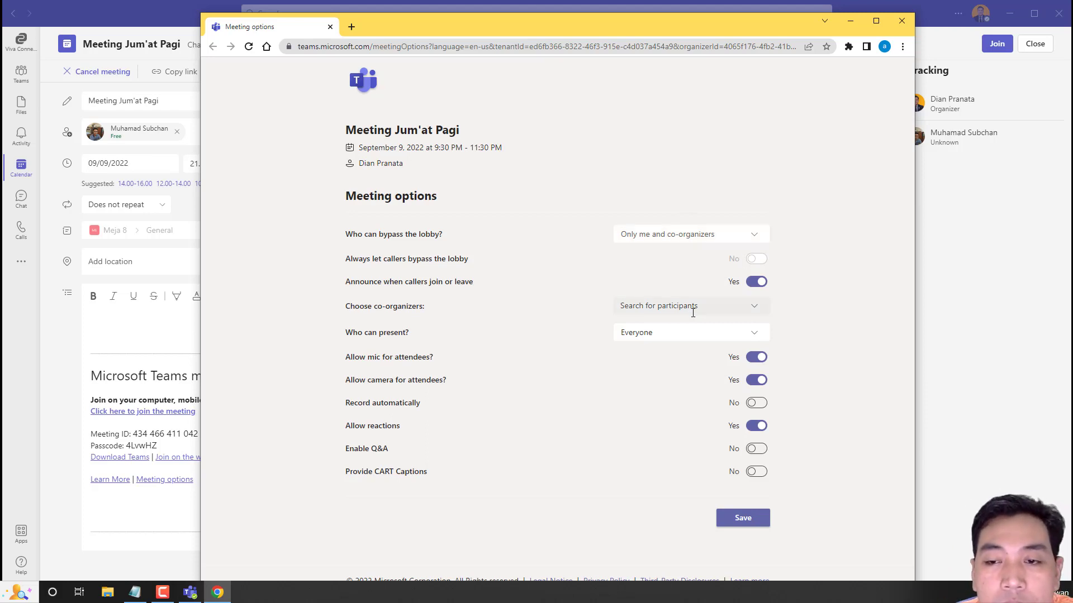
# Step: Choose the invited attendee as the meeting's co-organizer
pyautogui.click(756, 308)
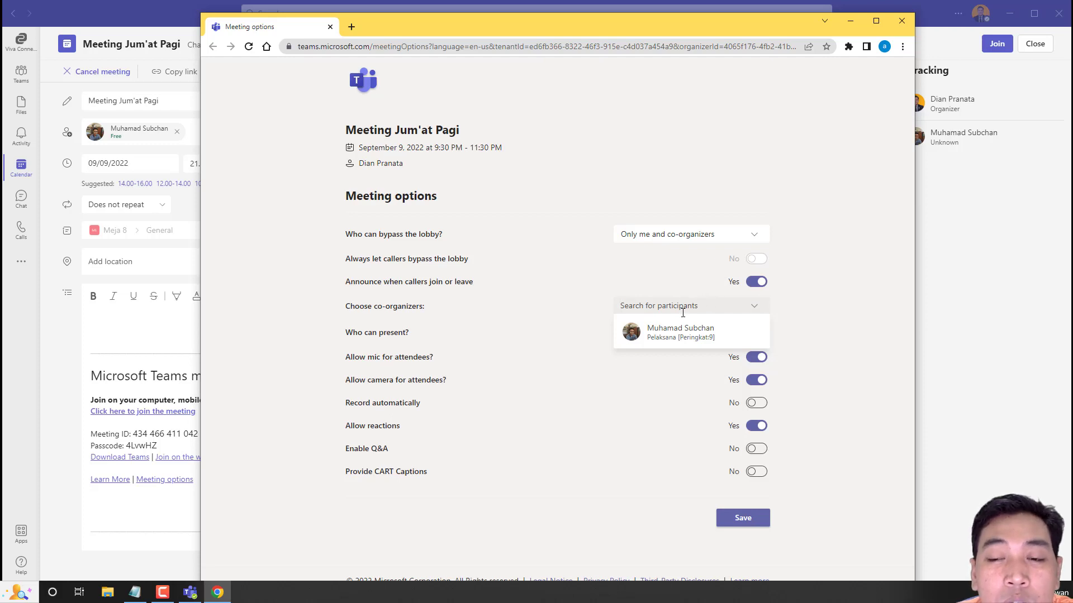
pyautogui.click(810, 313)
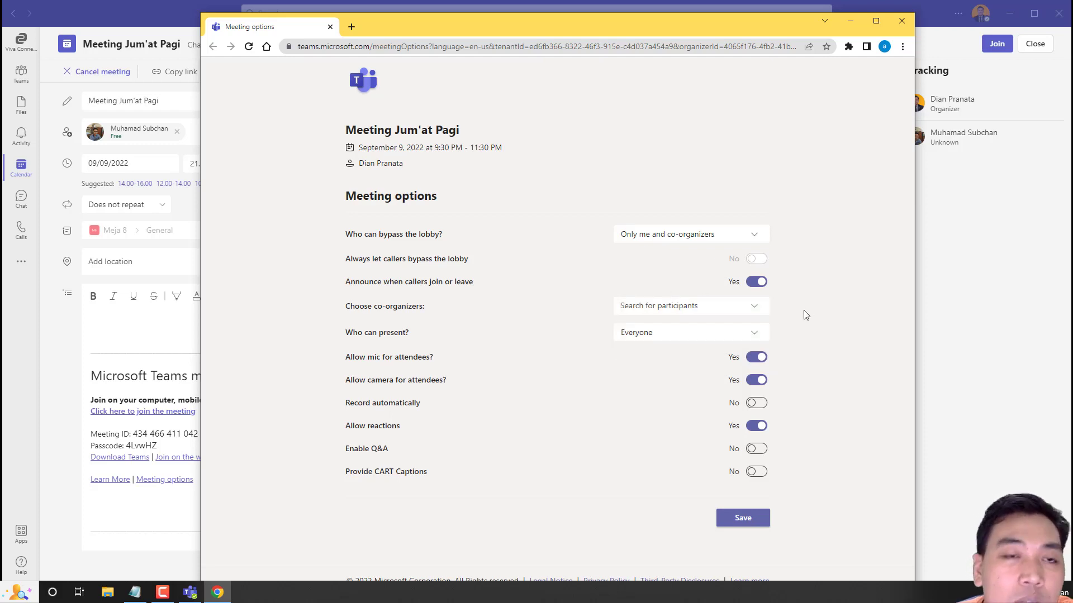
pyautogui.click(643, 307)
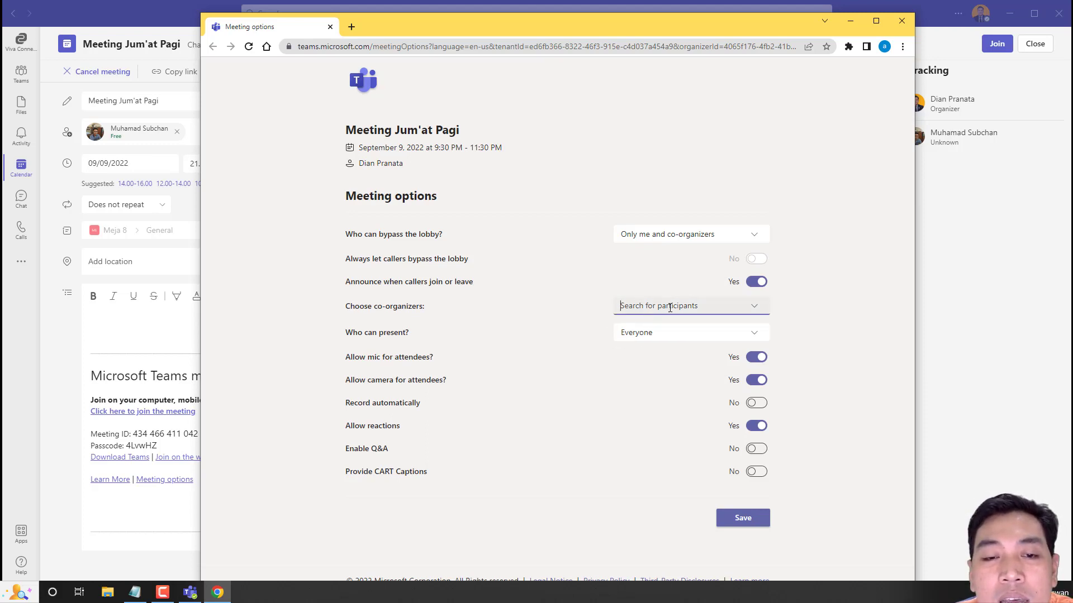
pyautogui.click(755, 313)
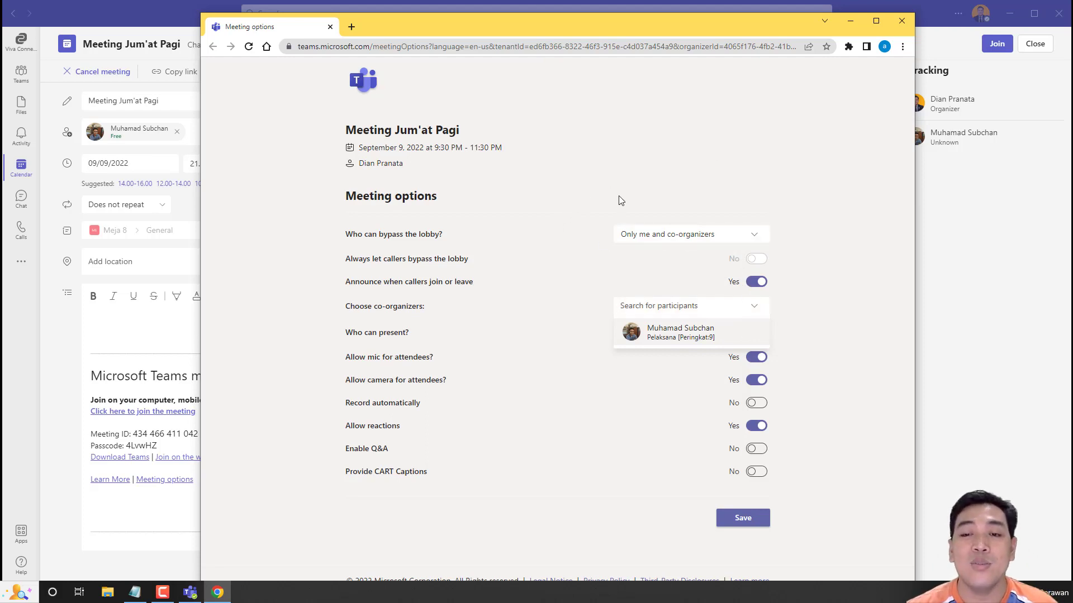
pyautogui.click(689, 334)
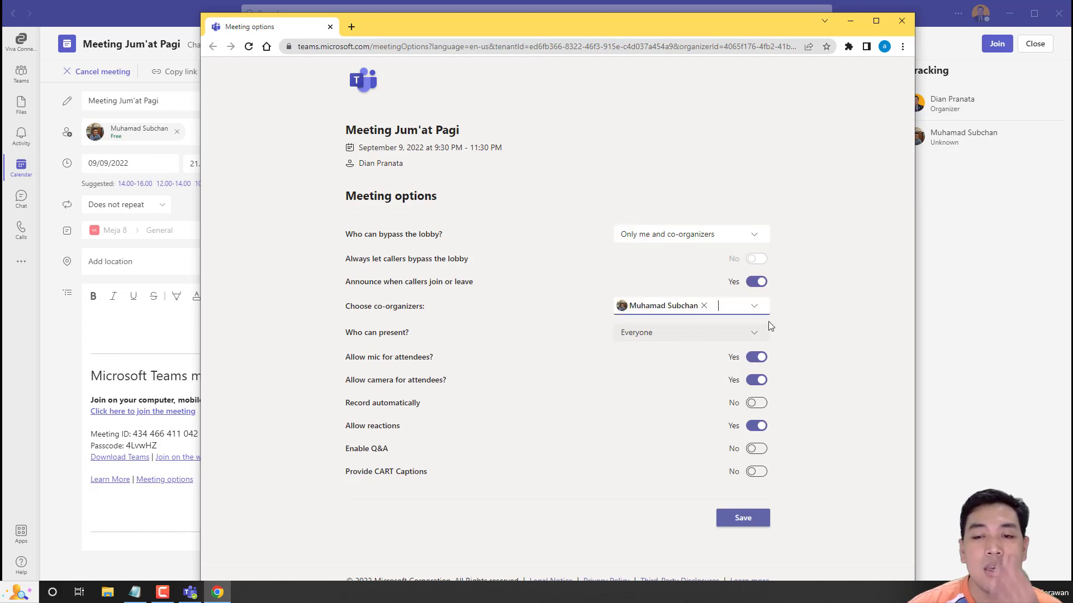
# Step: Set who can present to Only me and co-organizers, after trying Specific people and its presenter list
pyautogui.click(751, 334)
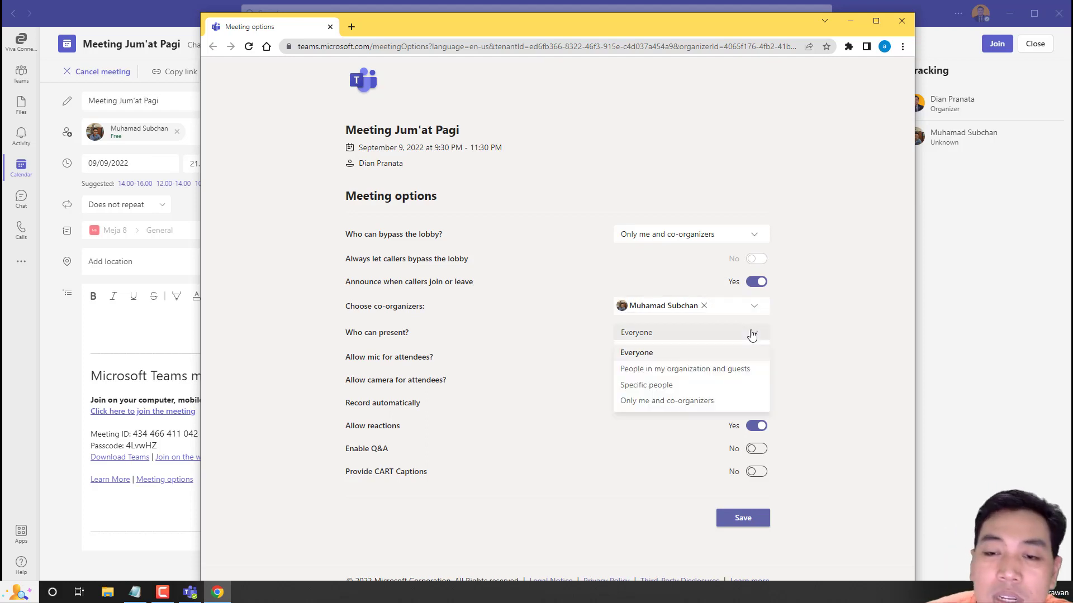
pyautogui.click(719, 393)
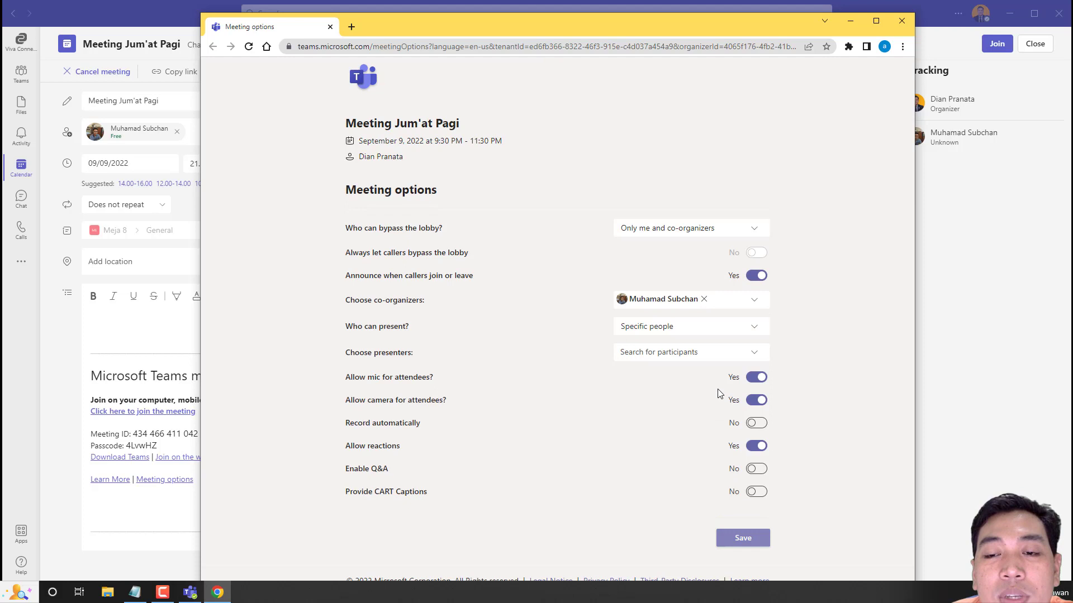
pyautogui.click(750, 353)
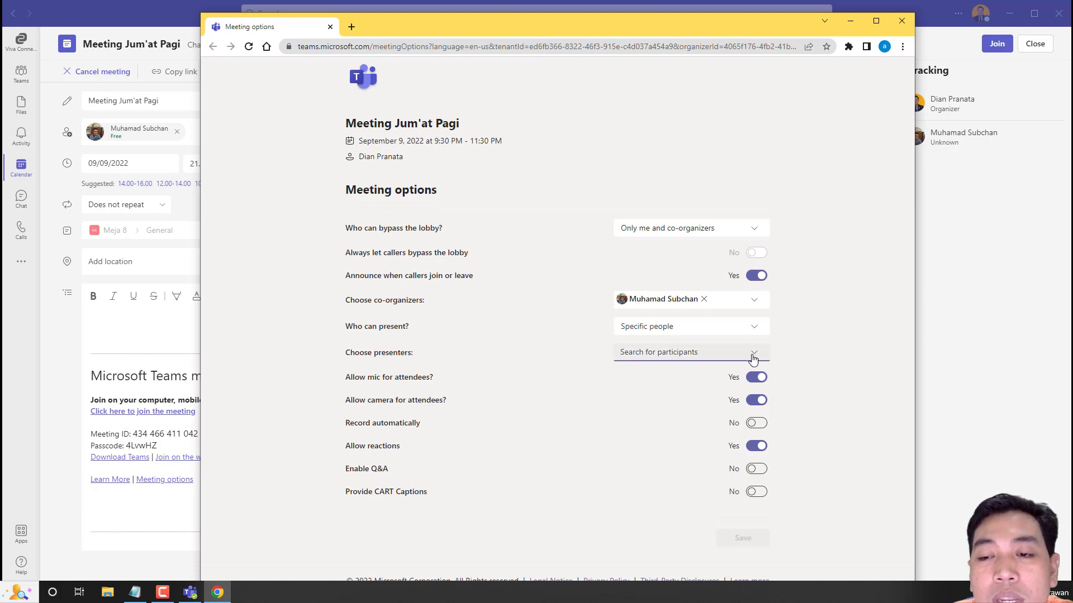
pyautogui.click(754, 358)
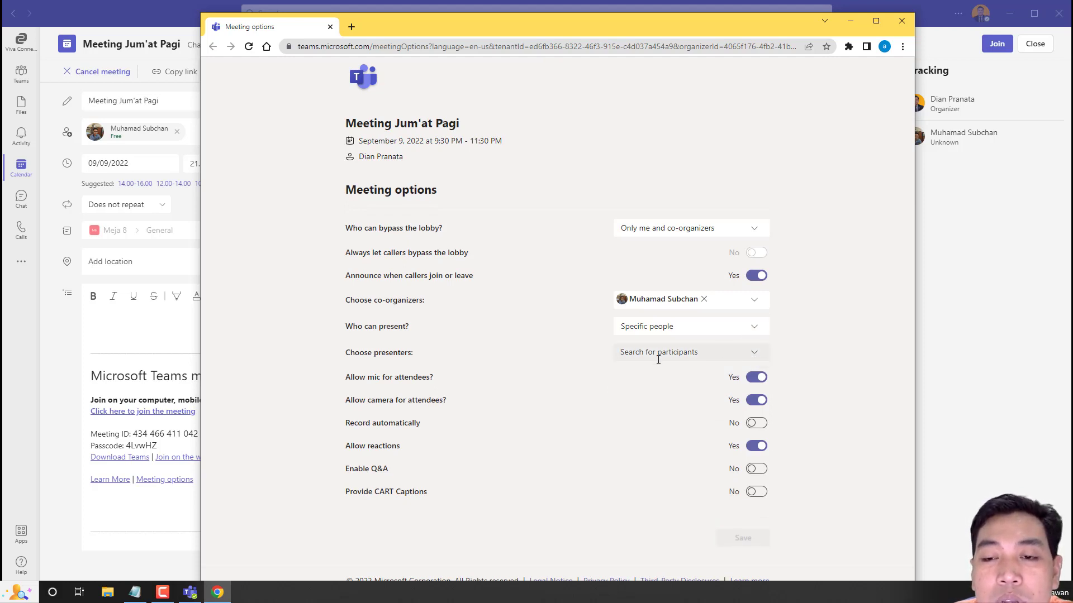
pyautogui.click(735, 333)
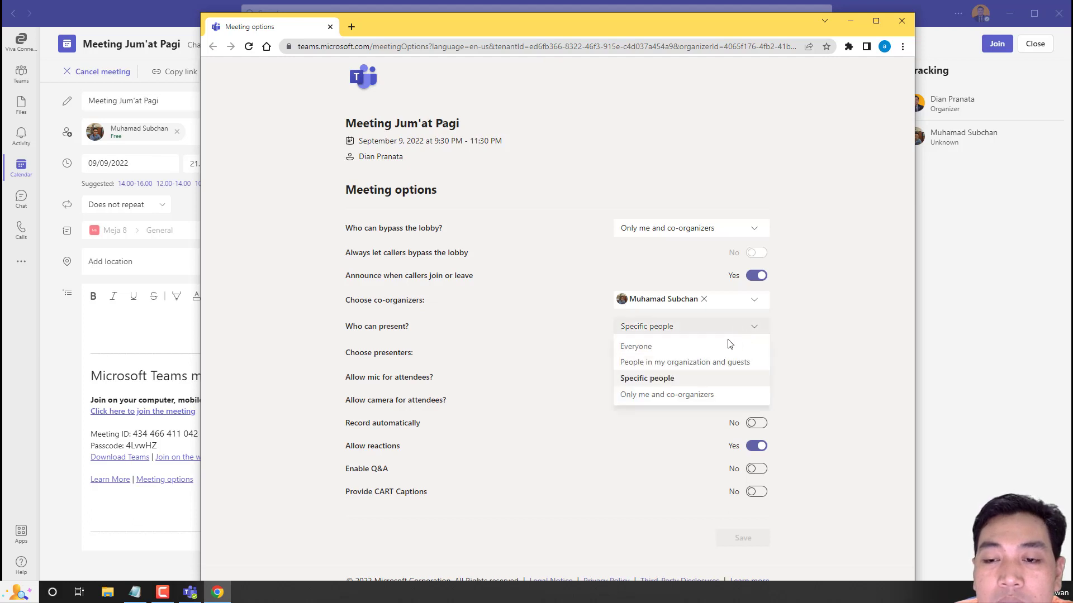
pyautogui.click(721, 395)
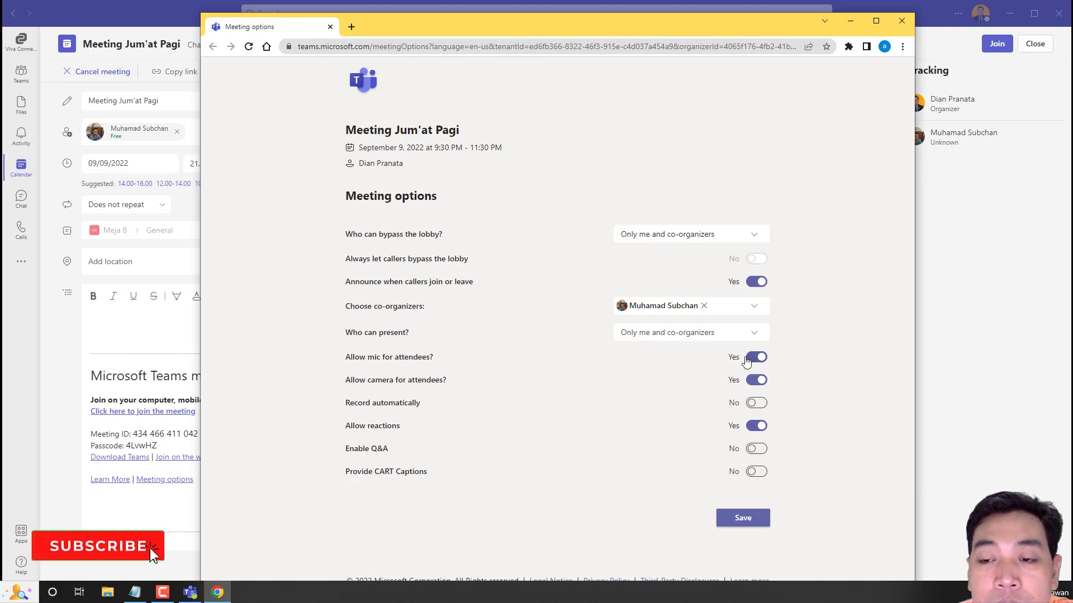
# Step: Disallow mic and camera for attendees, try automatic recording and switch it back off, and save and close the meeting options
pyautogui.click(749, 362)
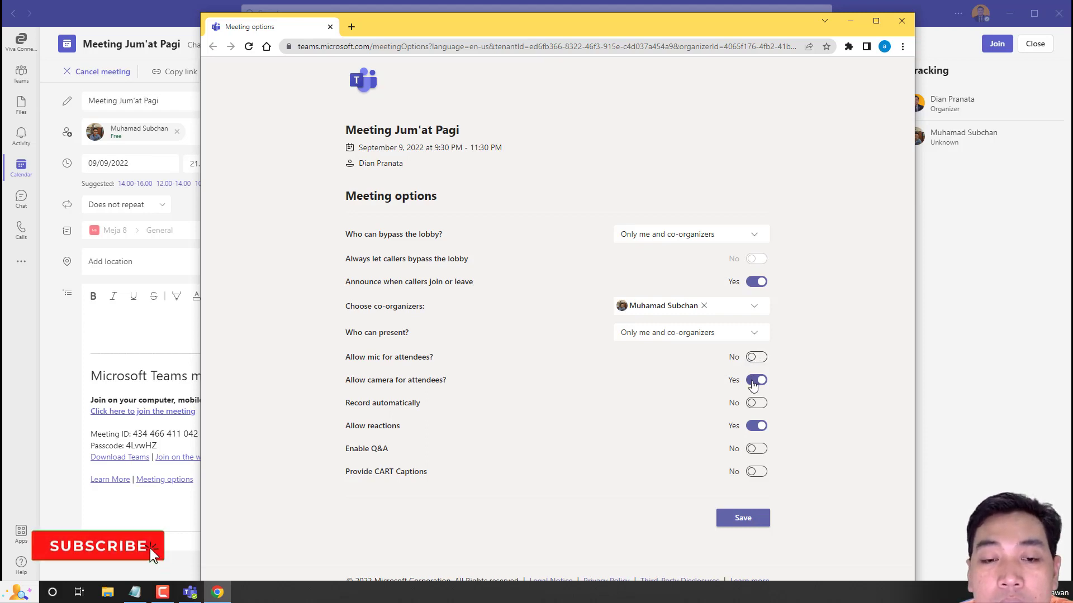
pyautogui.click(752, 382)
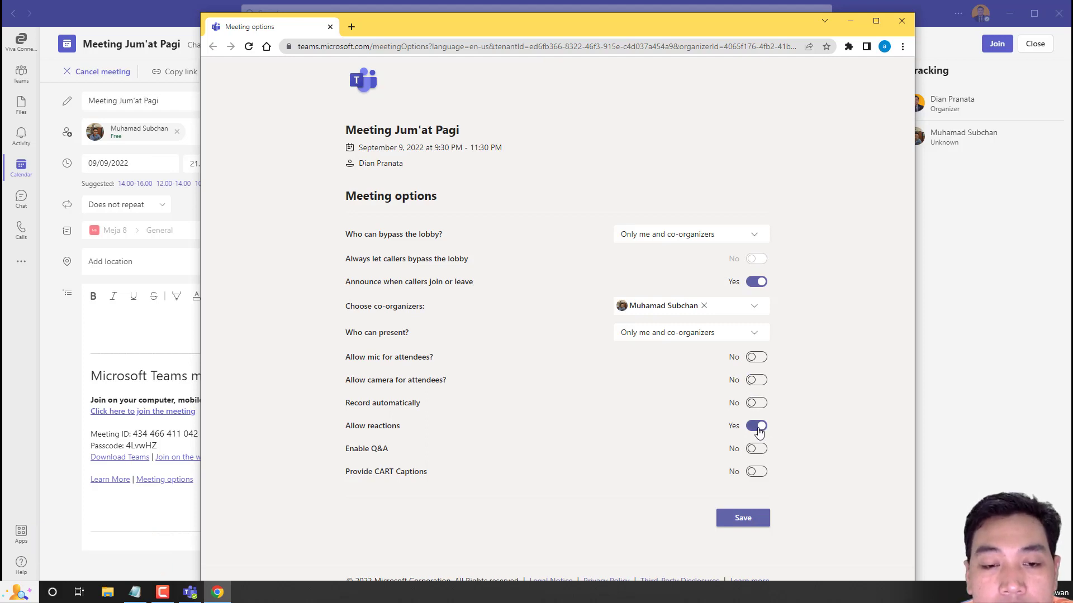
pyautogui.click(752, 404)
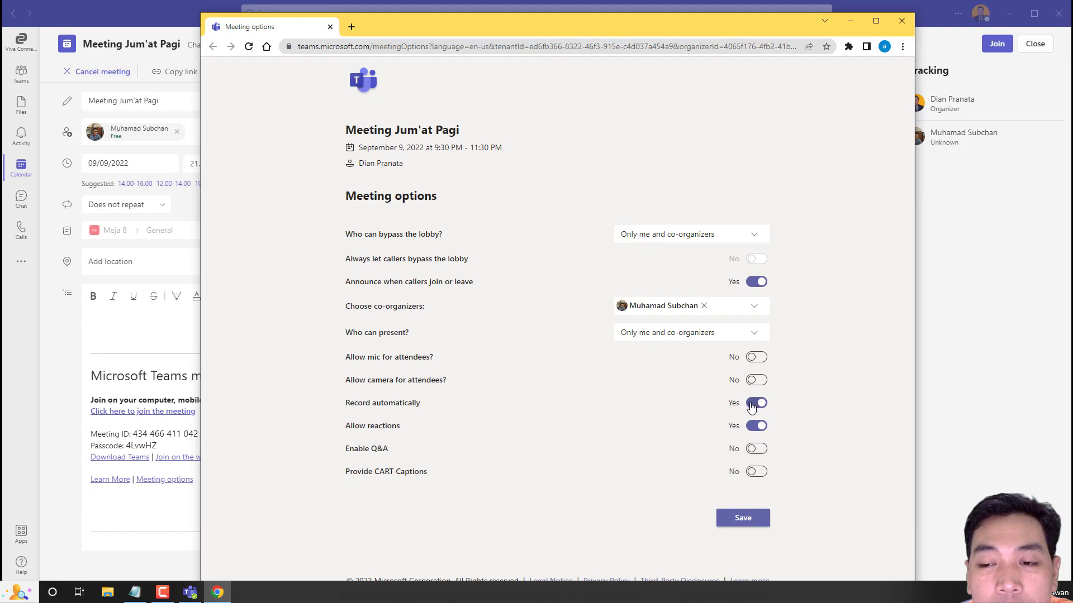
pyautogui.click(752, 405)
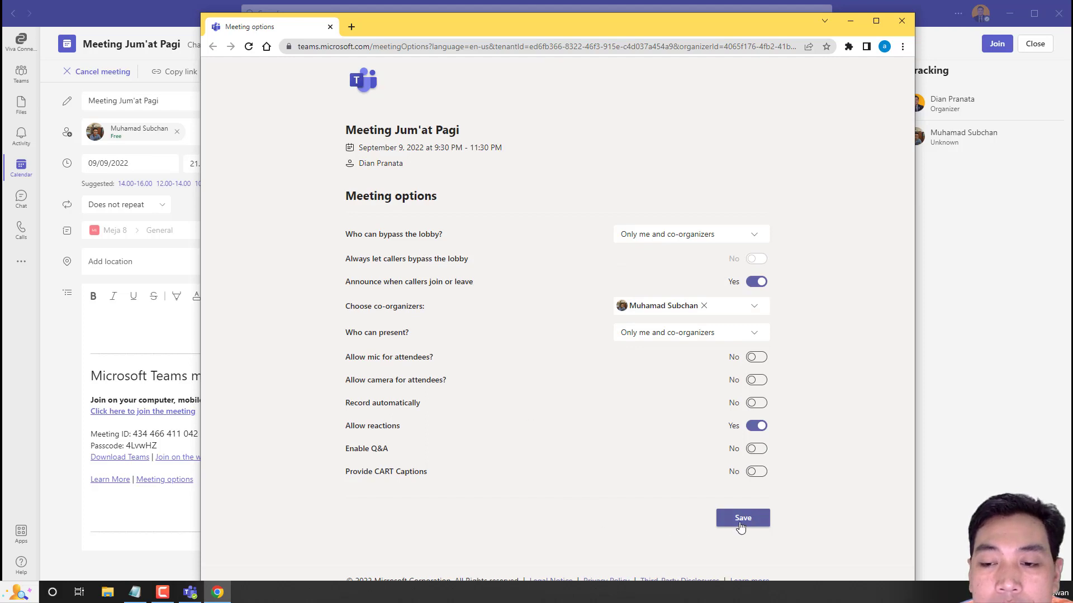
pyautogui.click(740, 521)
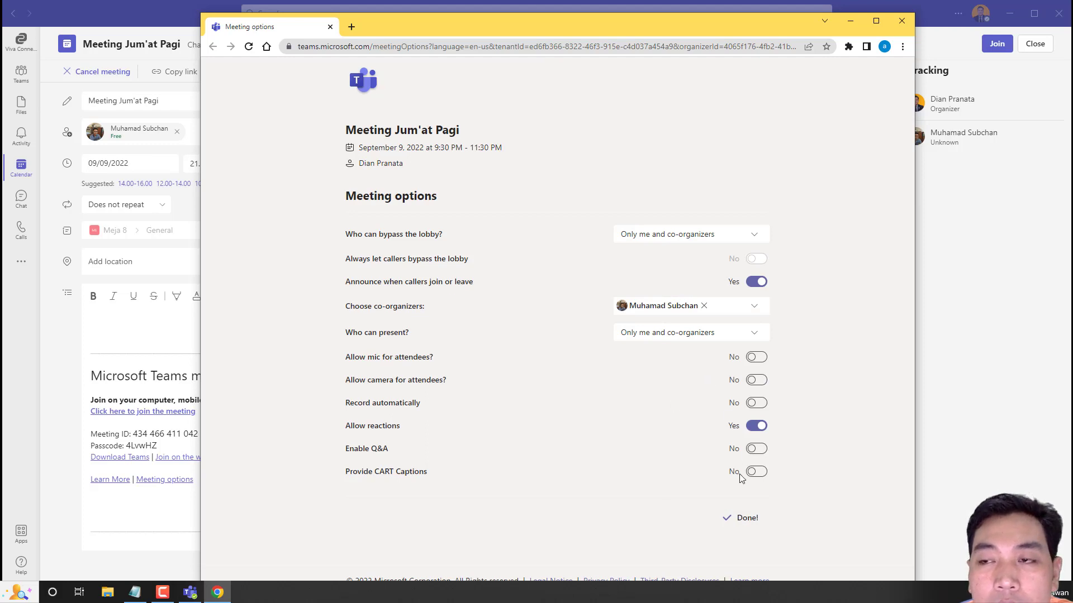
pyautogui.click(901, 20)
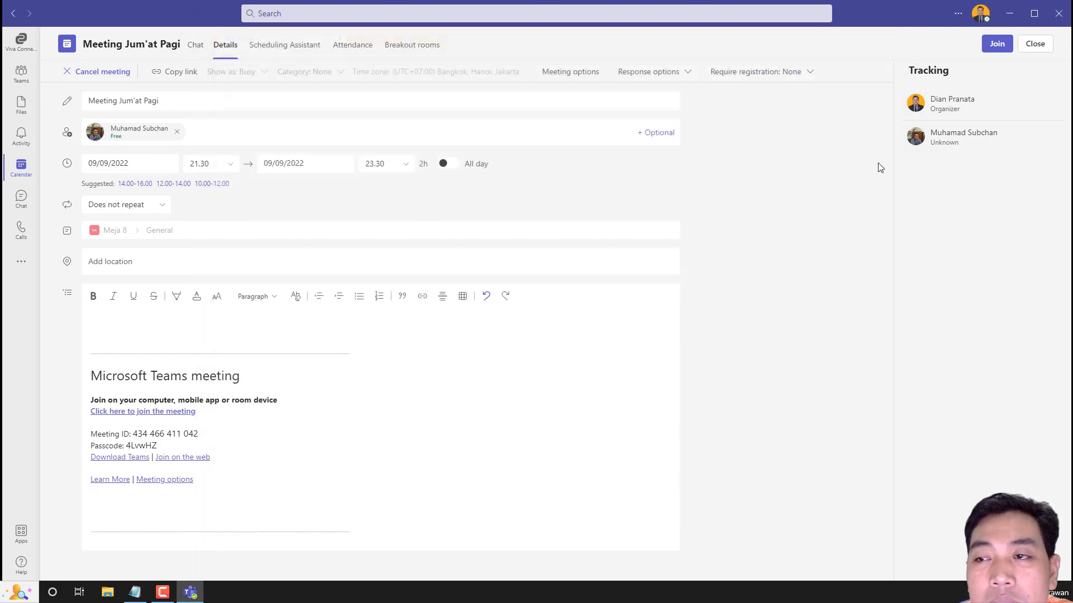
# Step: Close the meeting form and view the summary of Meeting Jum'at Pagi in the calendar, closing it again
pyautogui.click(1036, 45)
pyautogui.click(825, 513)
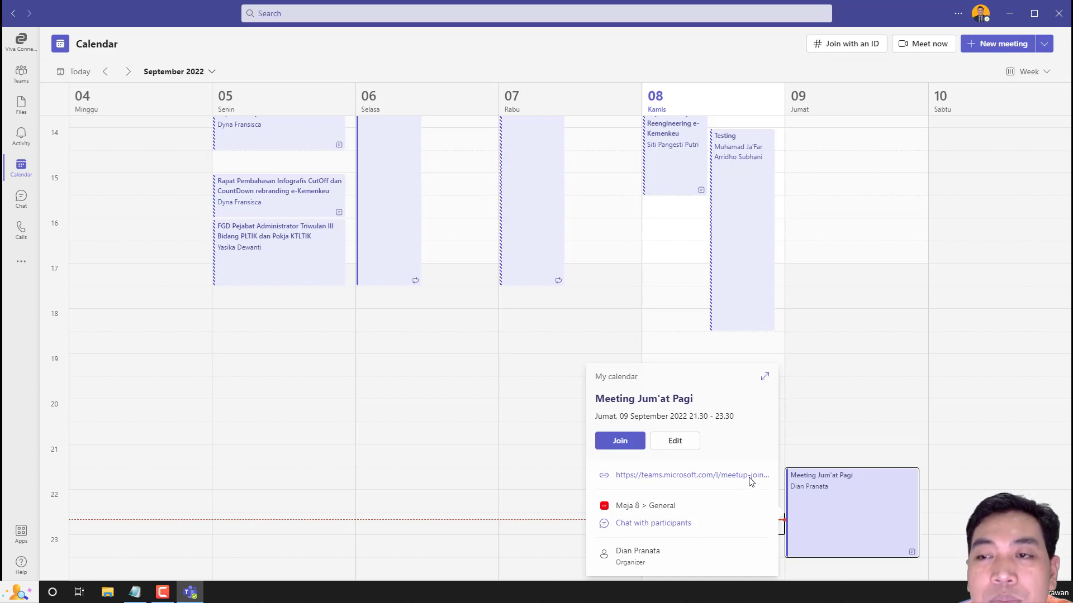
pyautogui.click(897, 400)
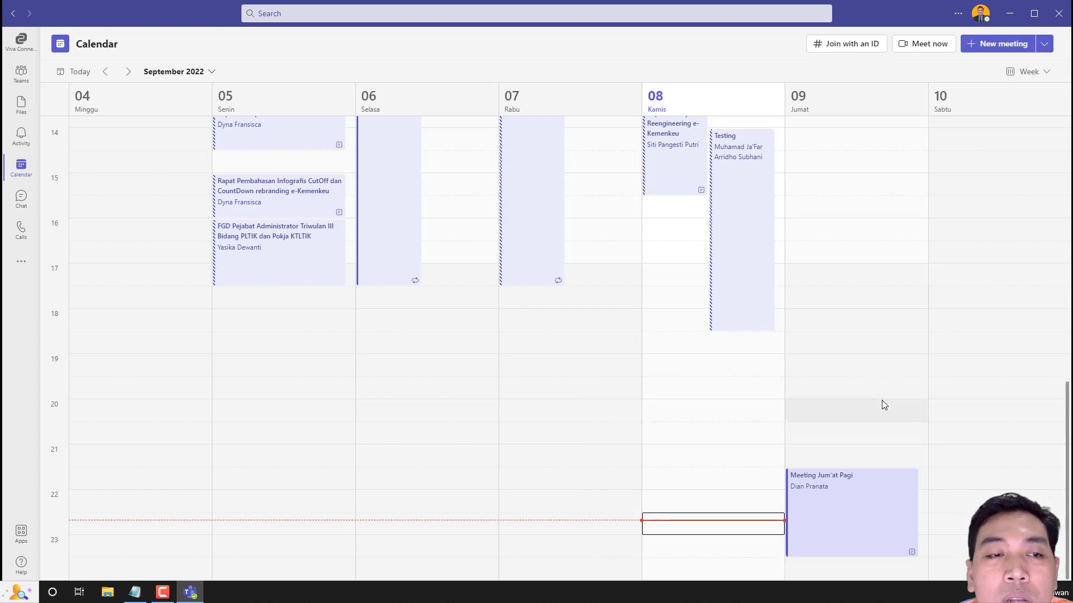
# Step: Start a new webinar from the calendar
pyautogui.click(1048, 51)
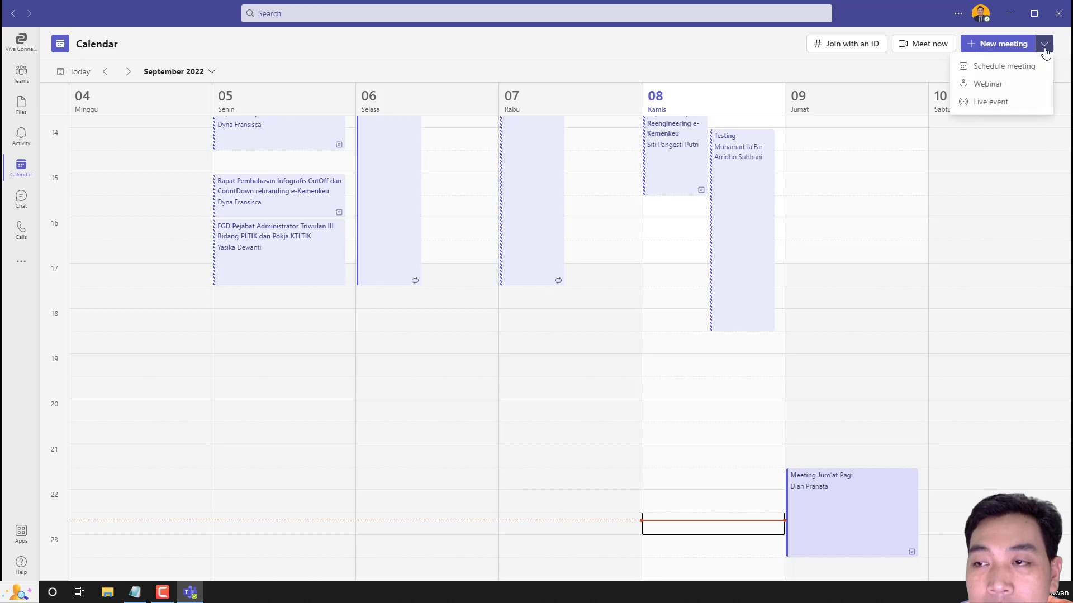
pyautogui.click(1015, 88)
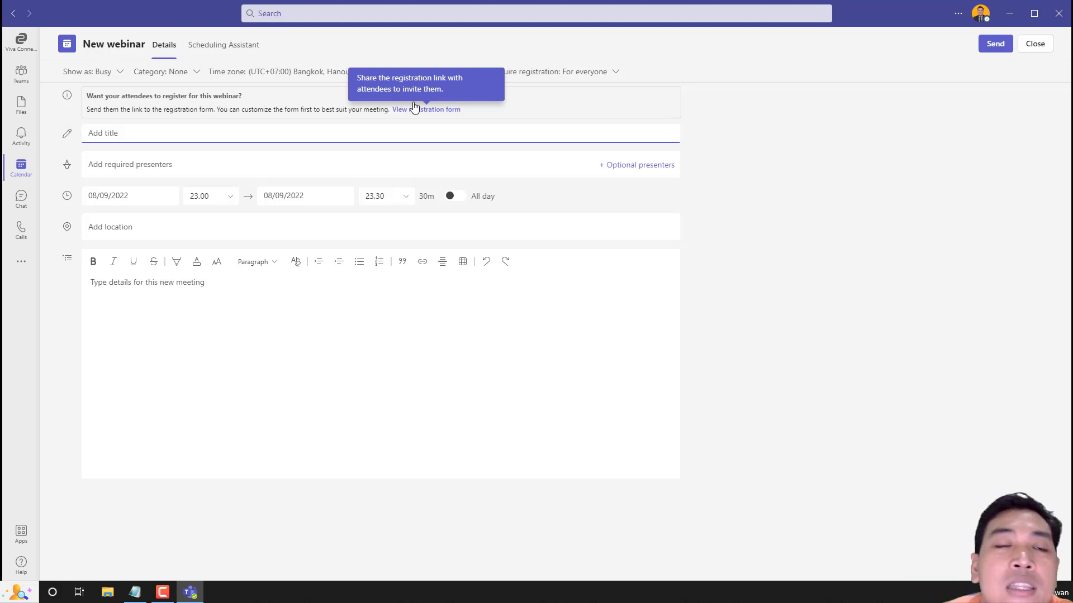
# Step: Open the webinar's registration form and add an empty speaker entry under Speakers
pyautogui.click(734, 118)
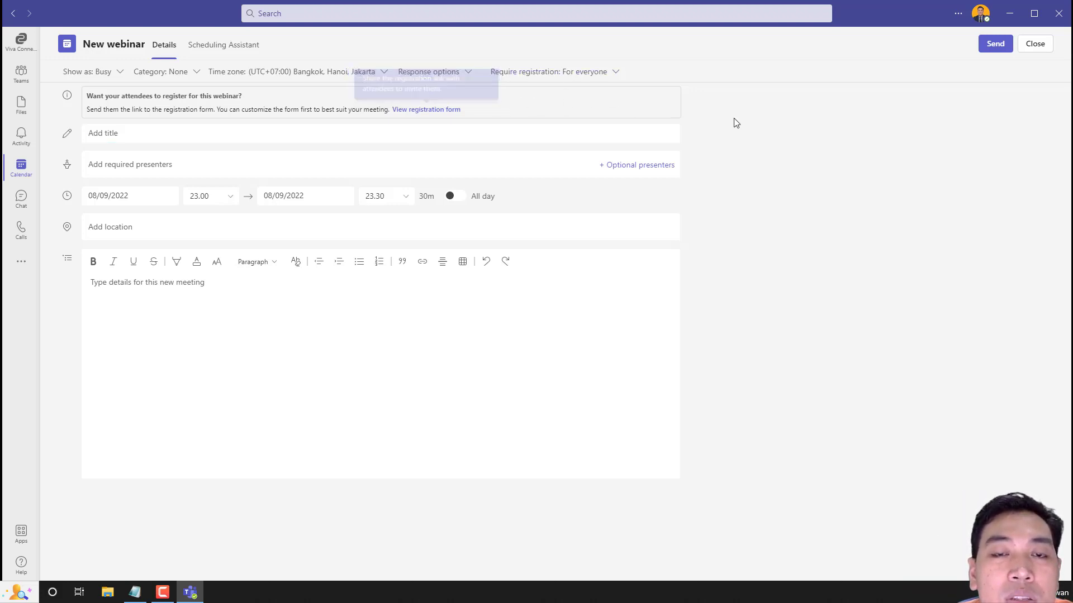
pyautogui.click(423, 110)
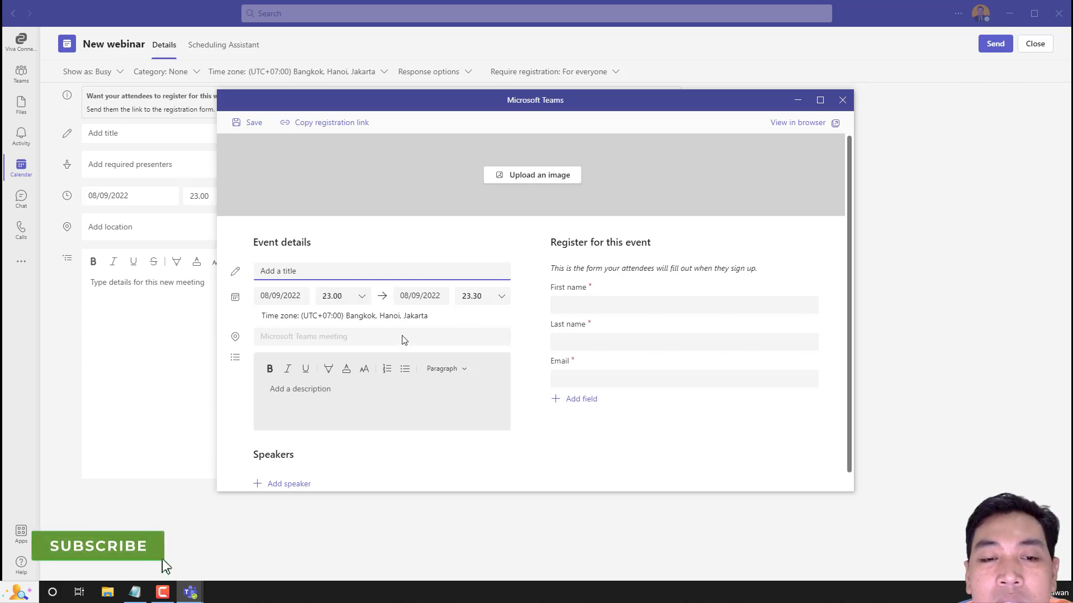
pyautogui.scroll(-1, 312, 399)
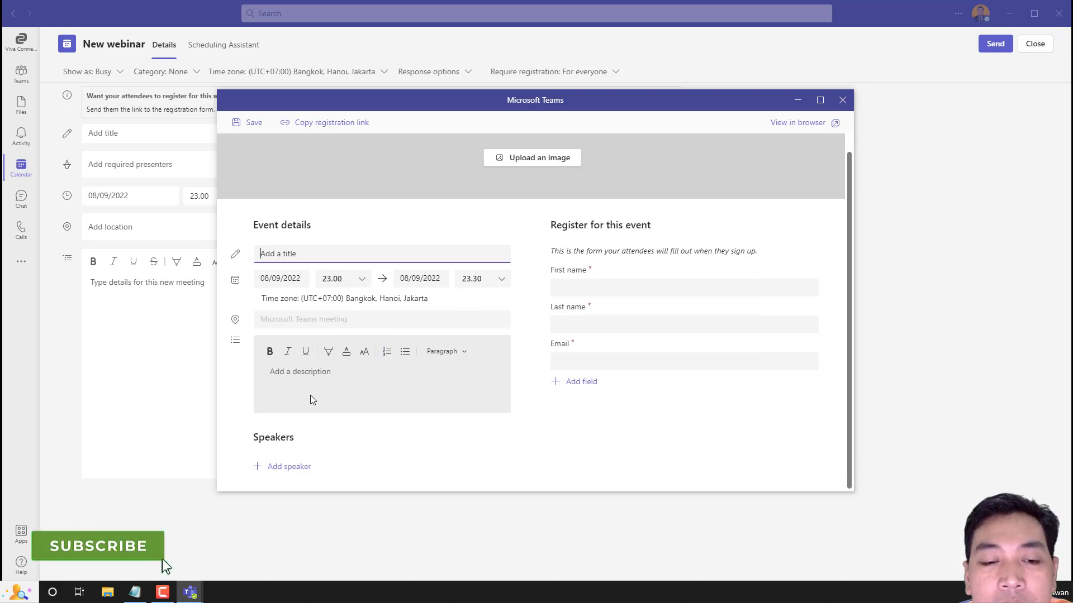
pyautogui.click(295, 467)
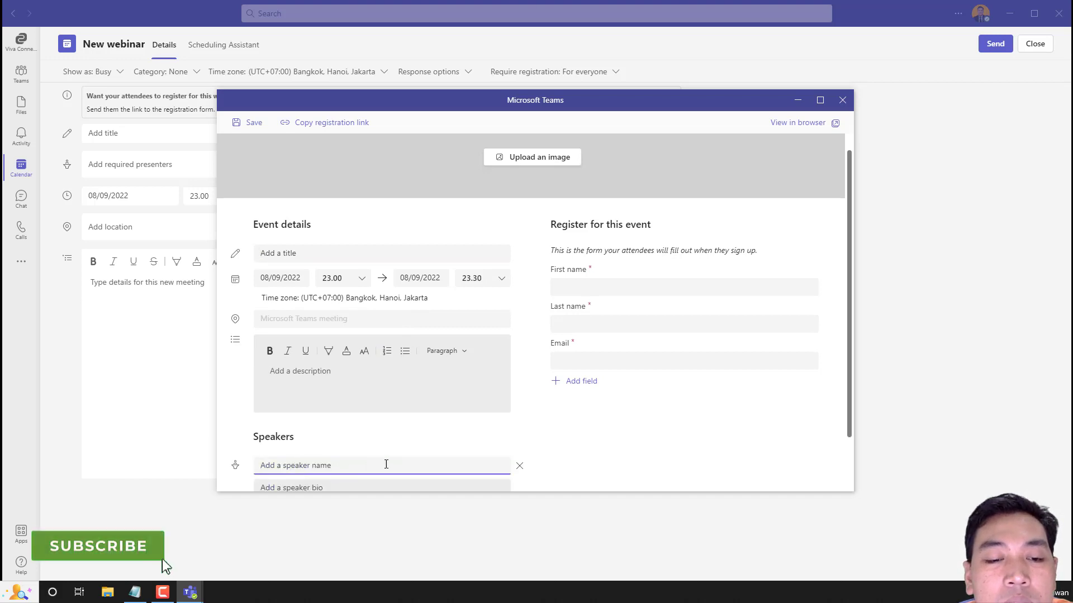
pyautogui.scroll(-1, 388, 465)
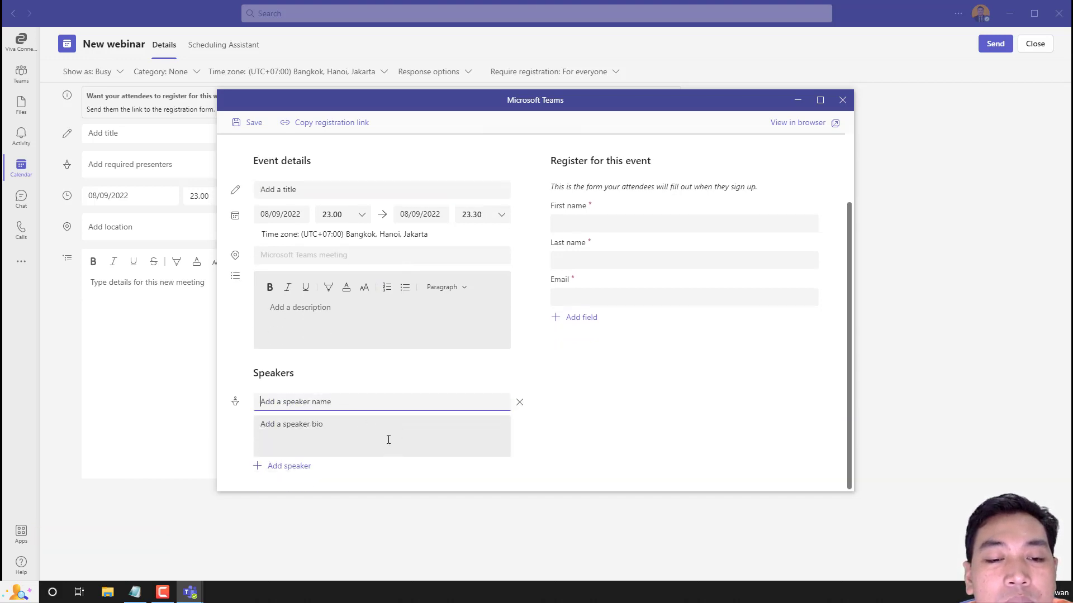
pyautogui.click(540, 410)
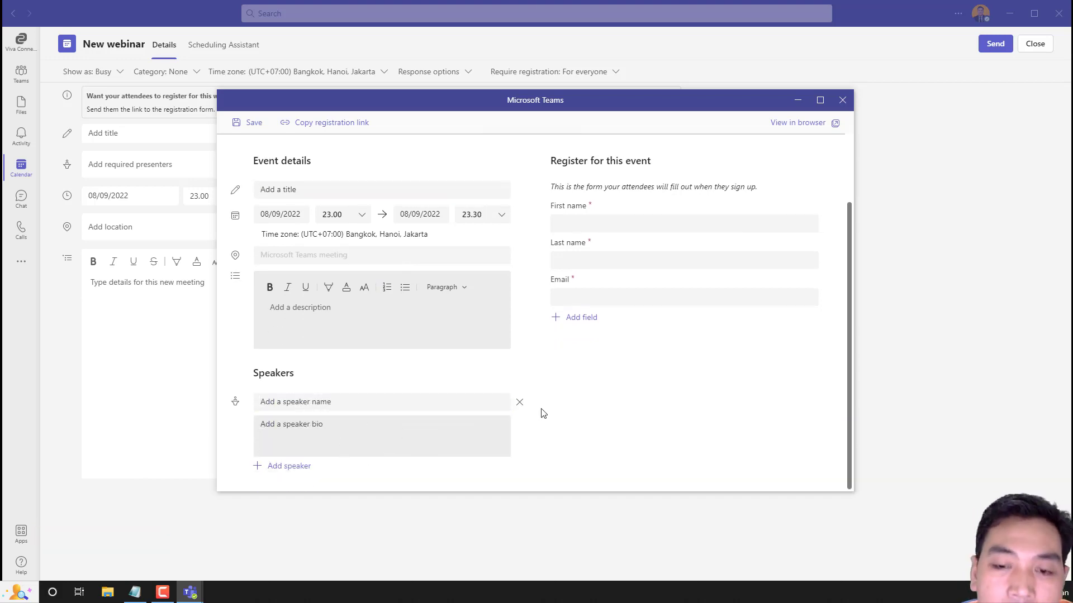
# Step: View the additional fields available for the attendee registration form without adding one
pyautogui.scroll(1, 567, 383)
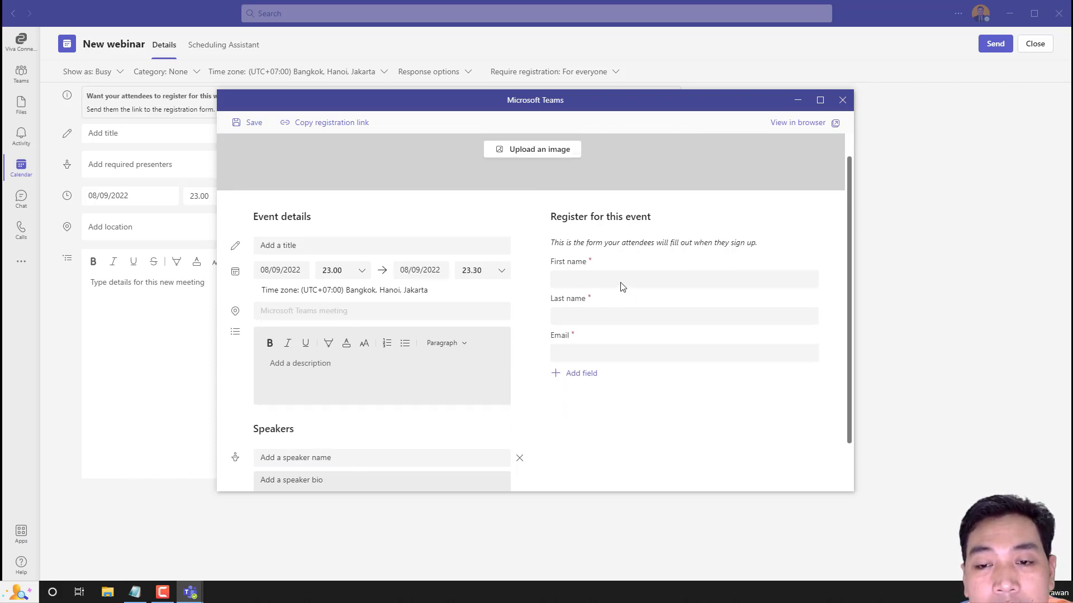
pyautogui.click(581, 373)
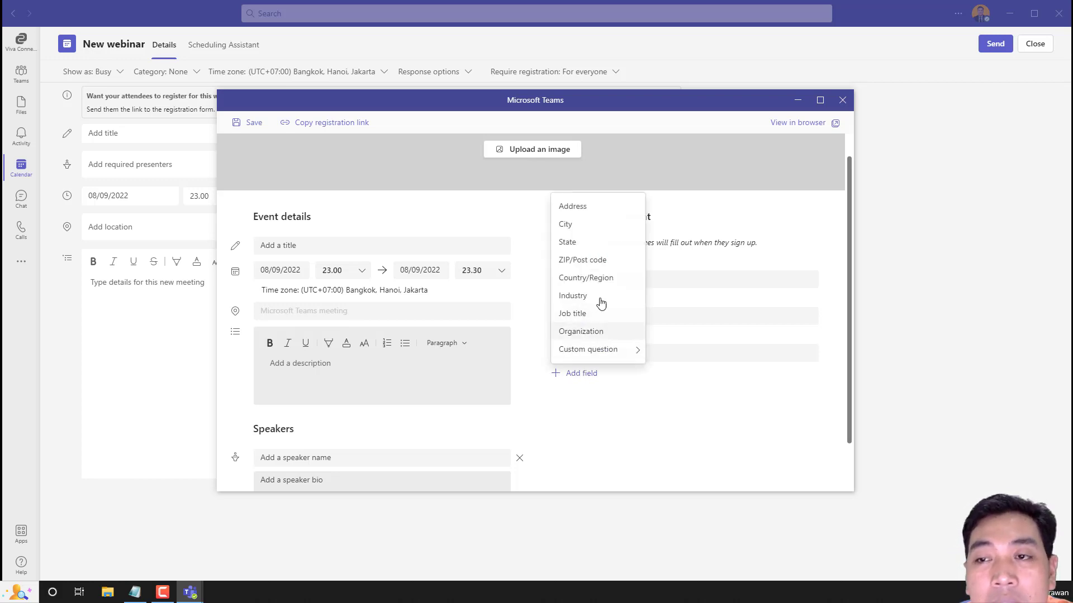
pyautogui.click(502, 224)
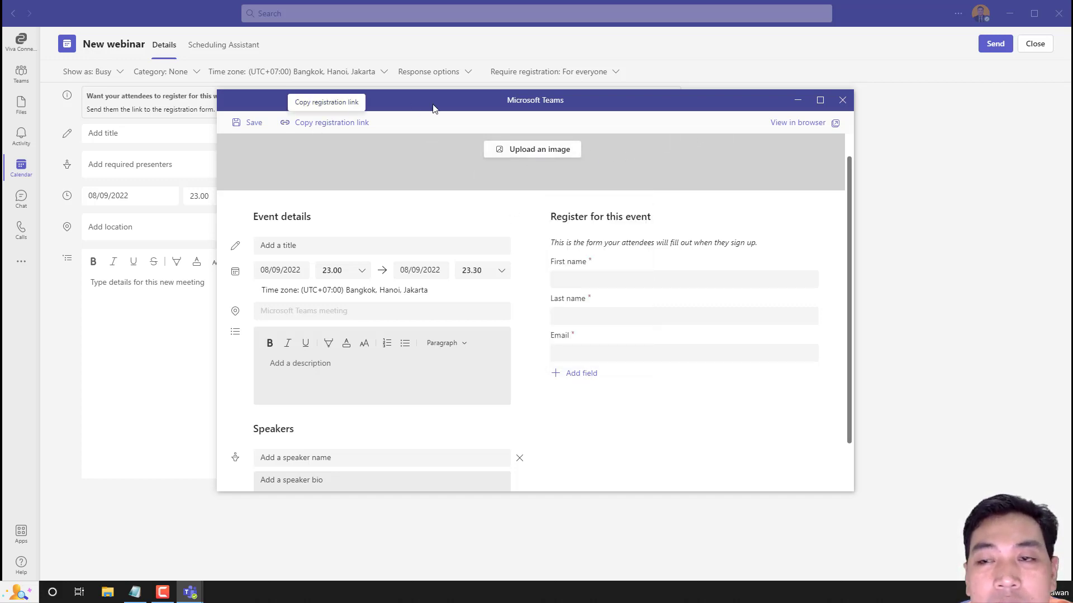
# Step: Preview the registration form in the browser, and close both the preview and the form
pyautogui.click(800, 129)
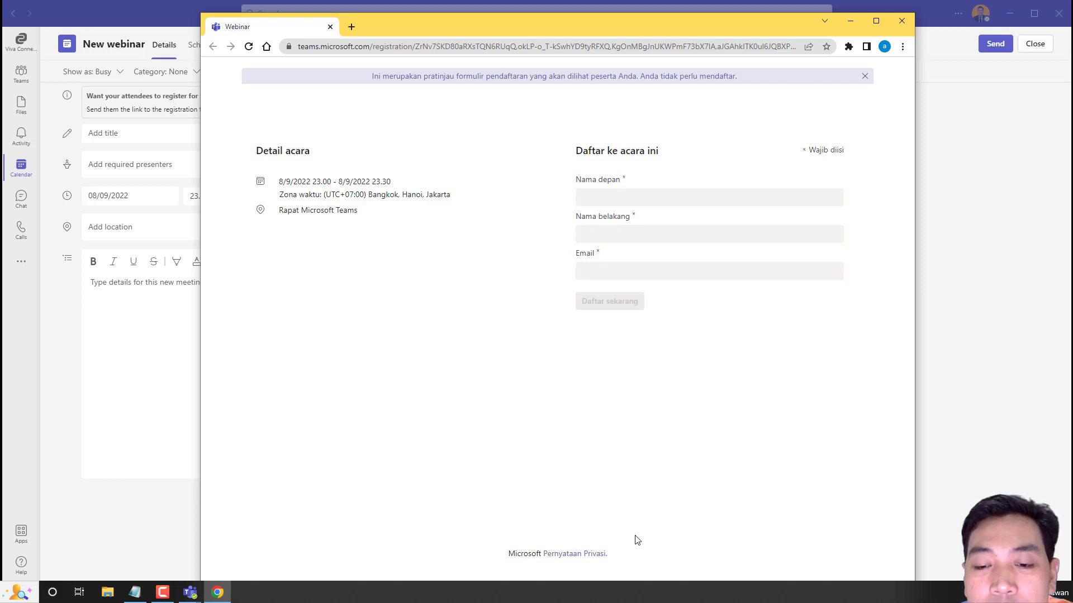
pyautogui.click(894, 26)
pyautogui.click(841, 102)
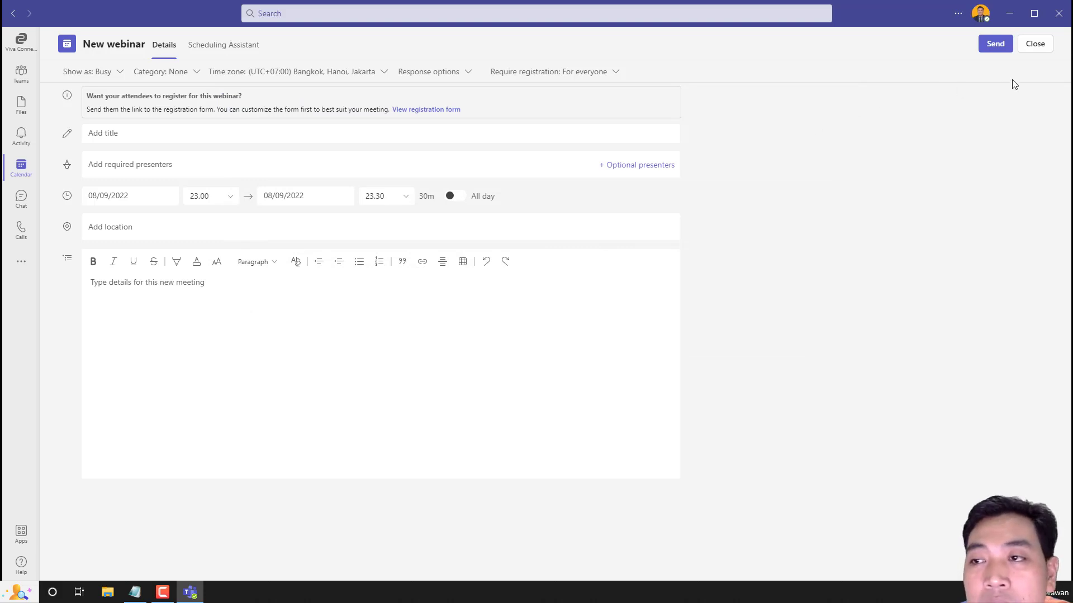
# Step: Close the new webinar and discard its unsaved edits
pyautogui.click(1034, 49)
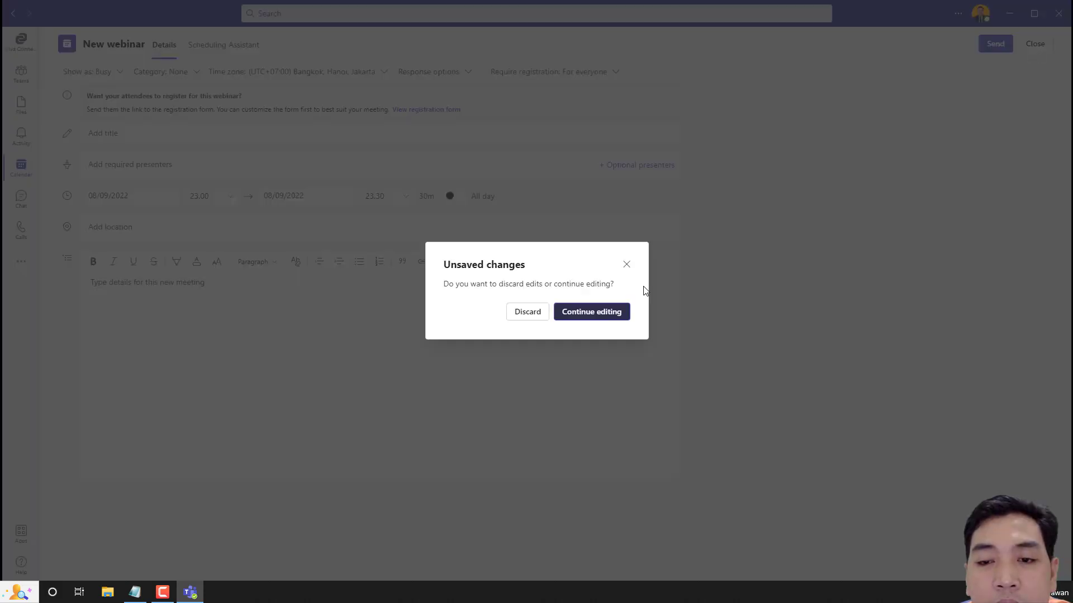
pyautogui.click(539, 312)
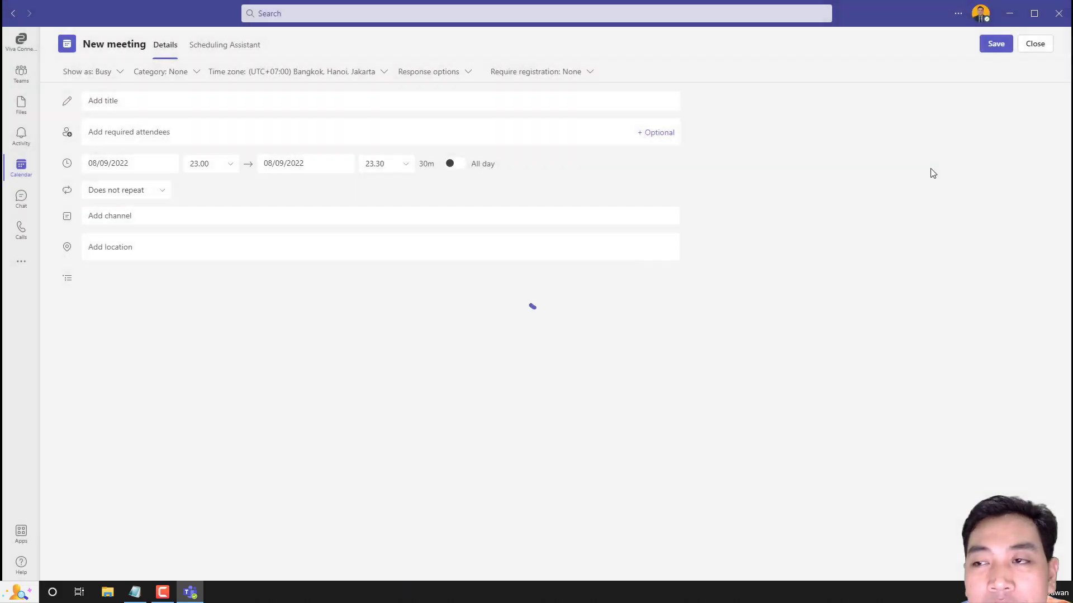
# Step: Start a new live event from the calendar and view the role options for its organizer
pyautogui.click(1042, 44)
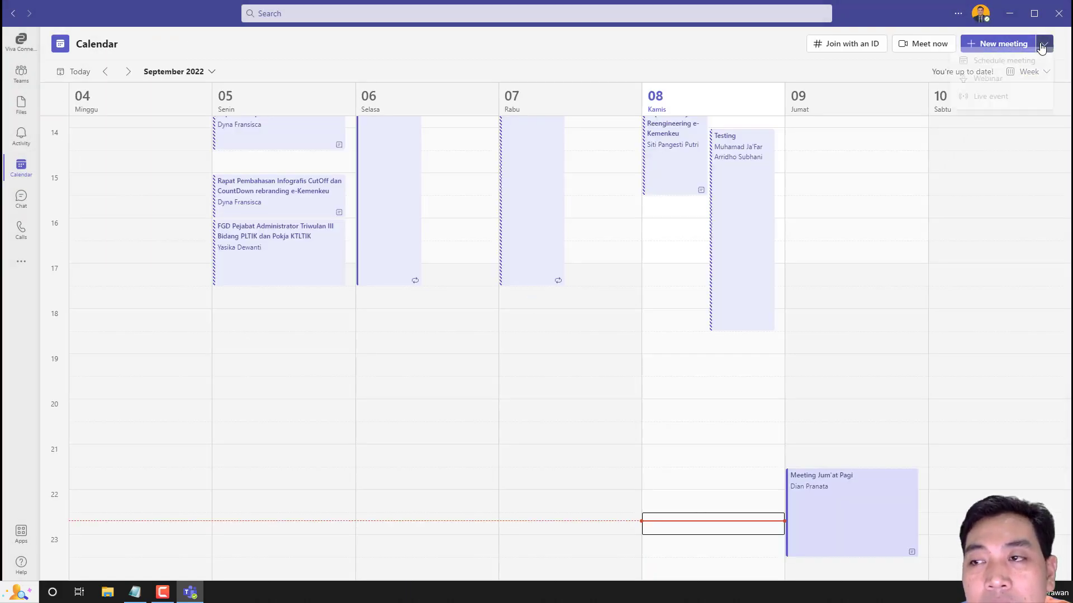
pyautogui.click(1017, 104)
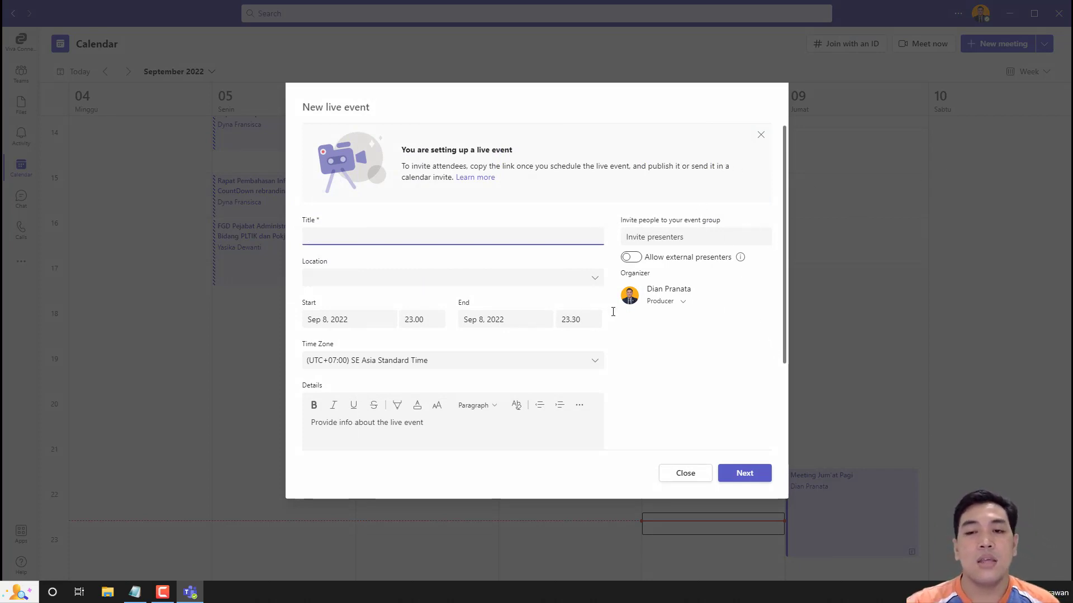
pyautogui.click(685, 303)
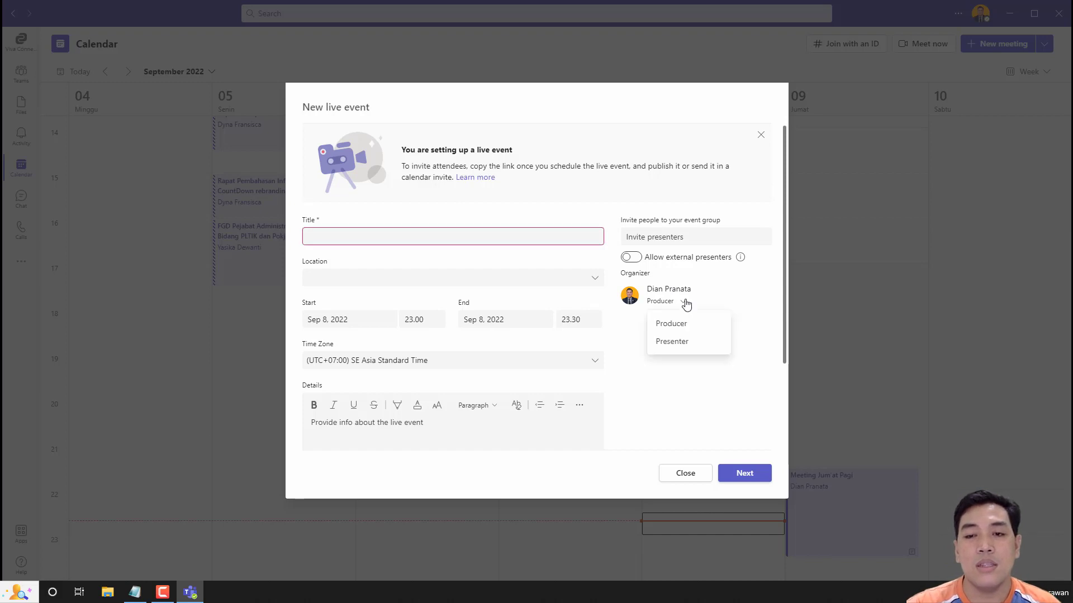
pyautogui.click(750, 305)
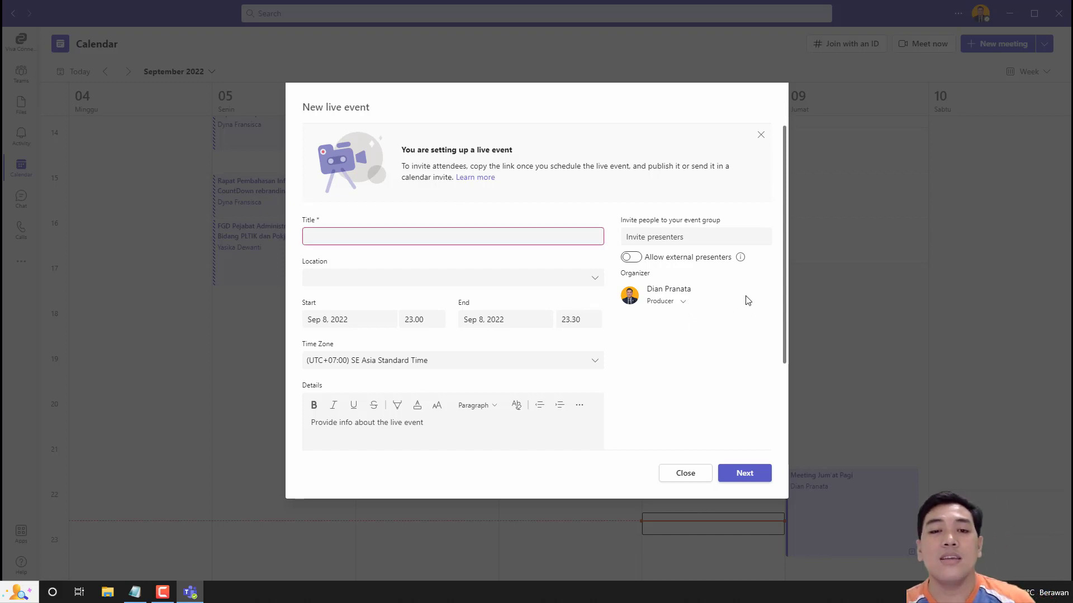
# Step: Review the live event form's fields, dismiss its setup notice, and close the form without scheduling the event
pyautogui.scroll(-3, 553, 391)
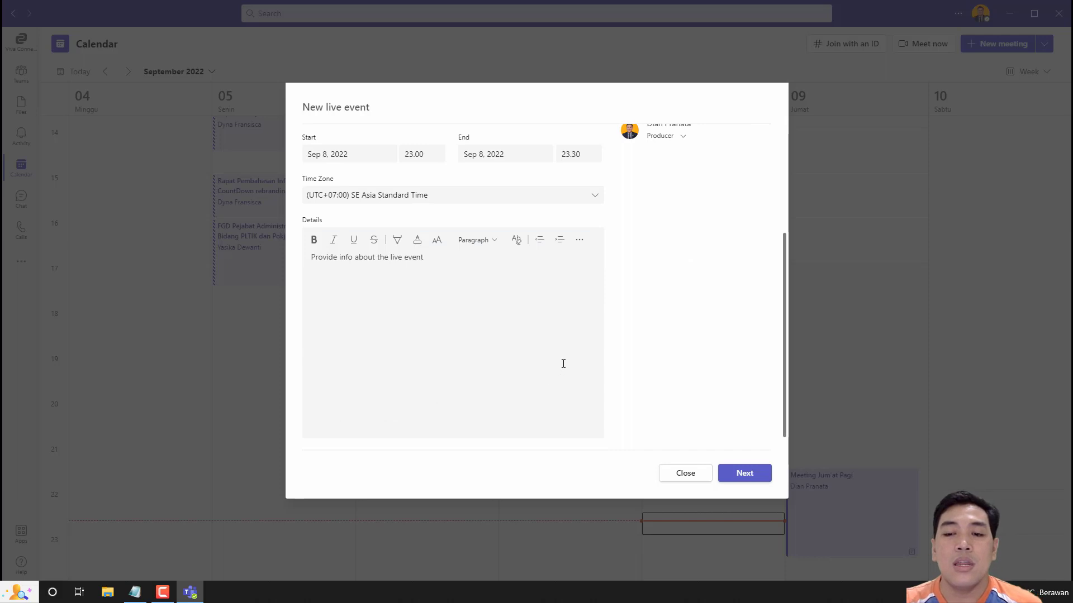
pyautogui.scroll(3, 568, 354)
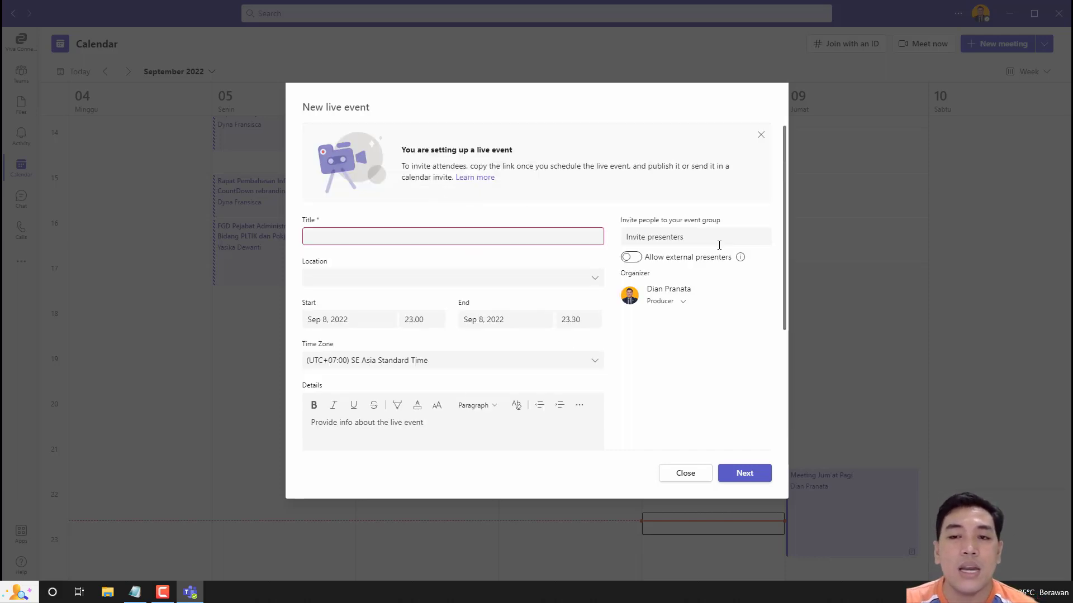
pyautogui.click(761, 136)
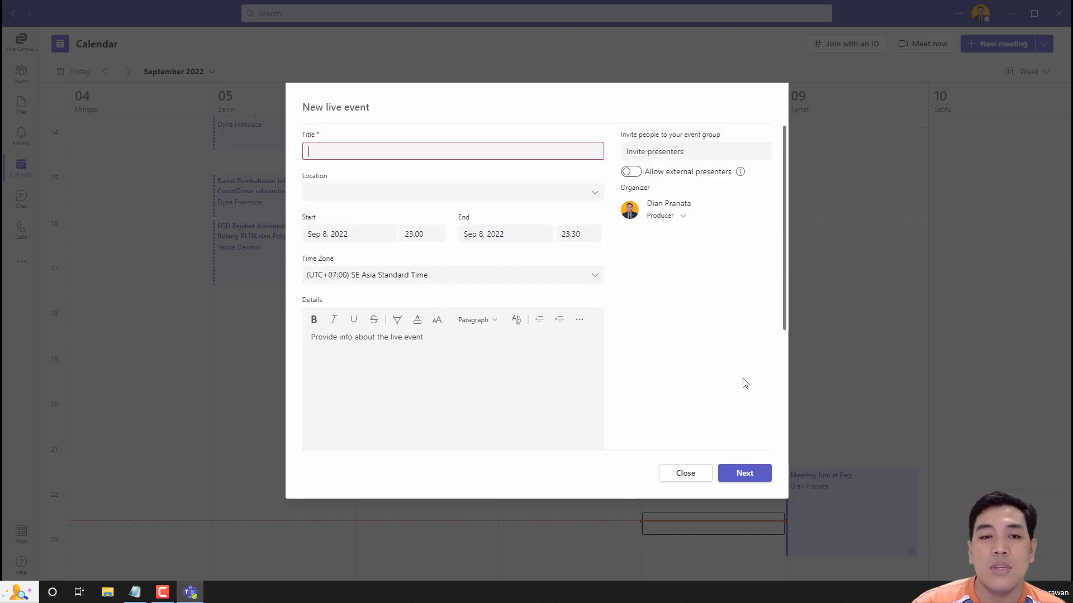
pyautogui.click(683, 476)
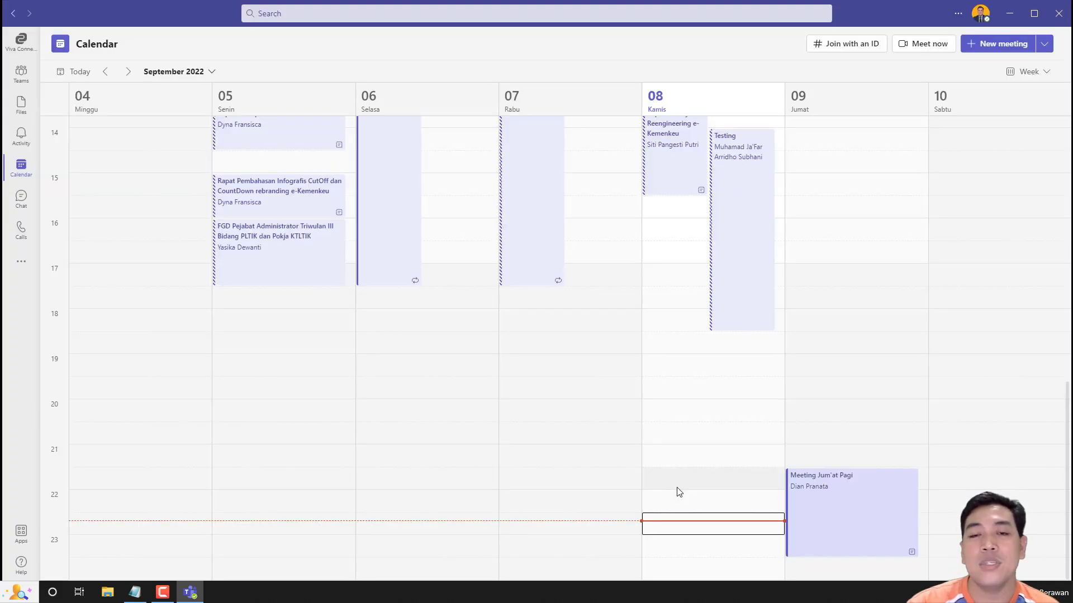